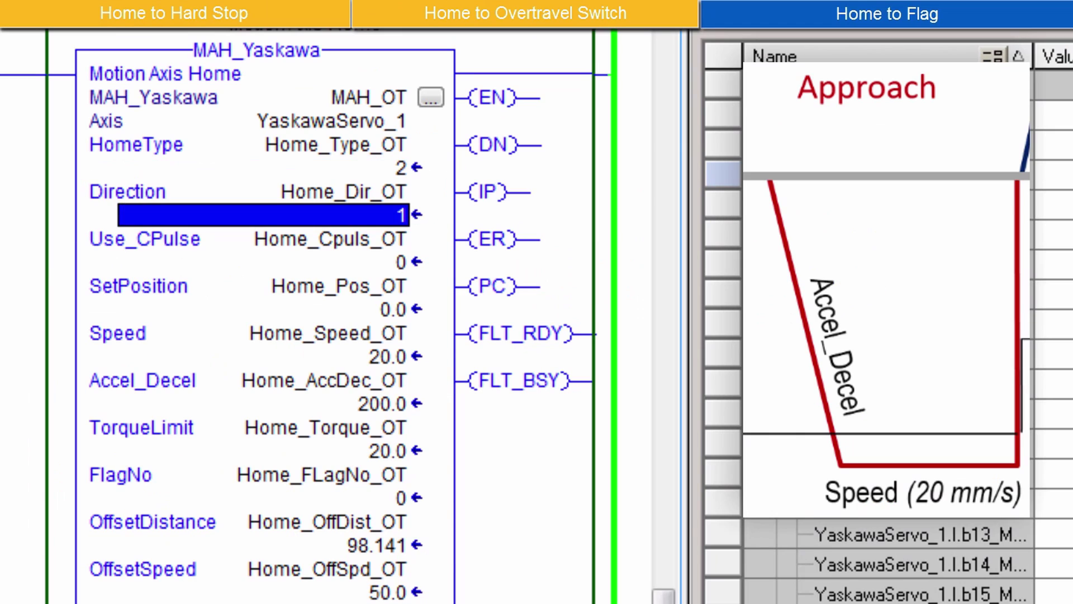
Check the overtravel homing Speed and Accel_Decel values, then toggle the fault-reset bit to run MAFR_Yaskawa.
click(380, 356)
click(379, 404)
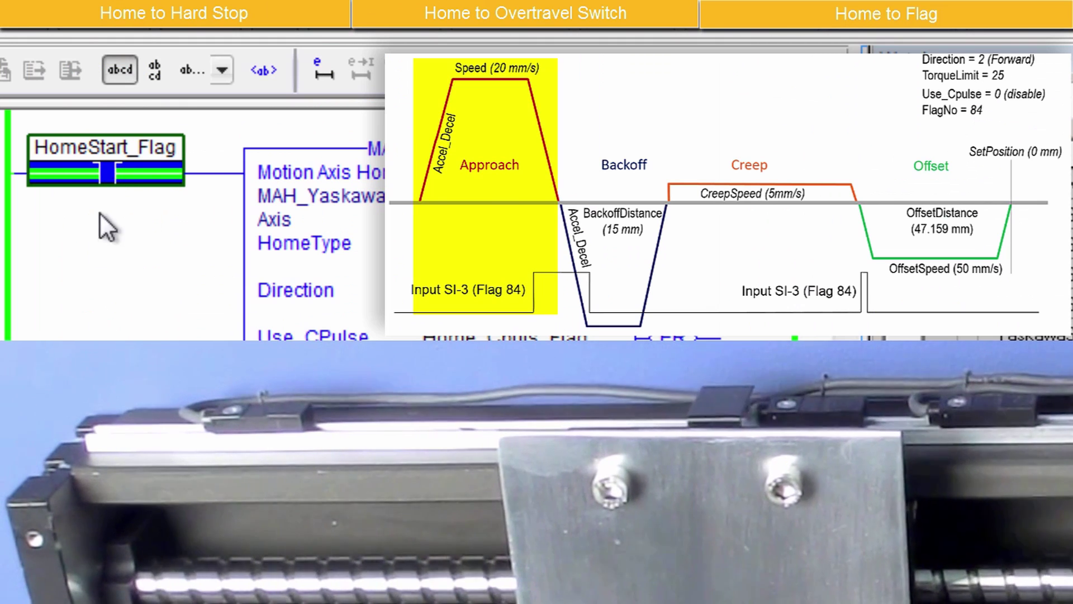
right_click(98, 223)
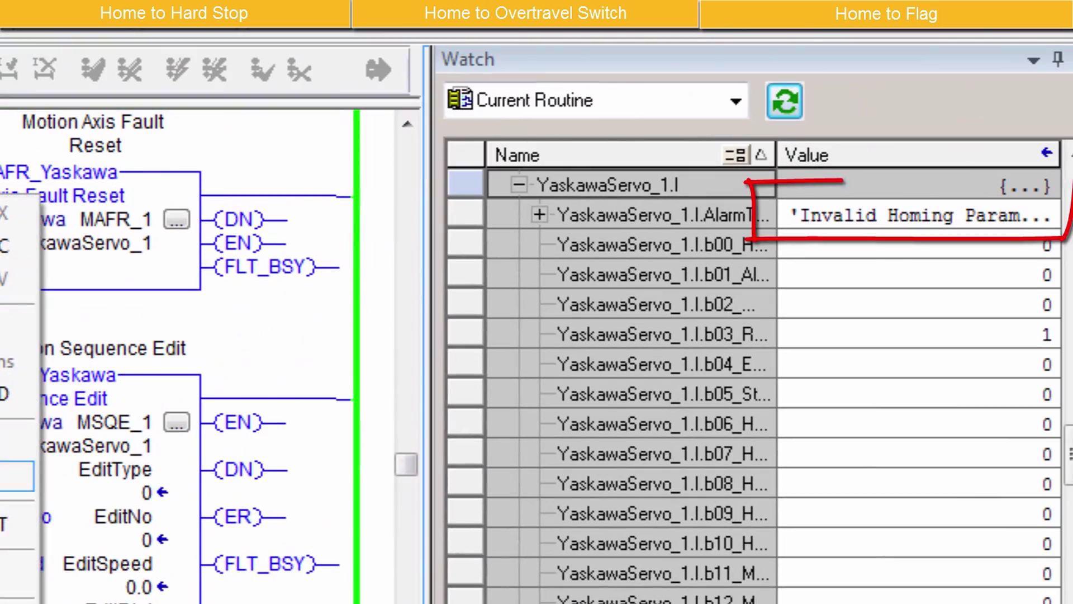
click(17, 523)
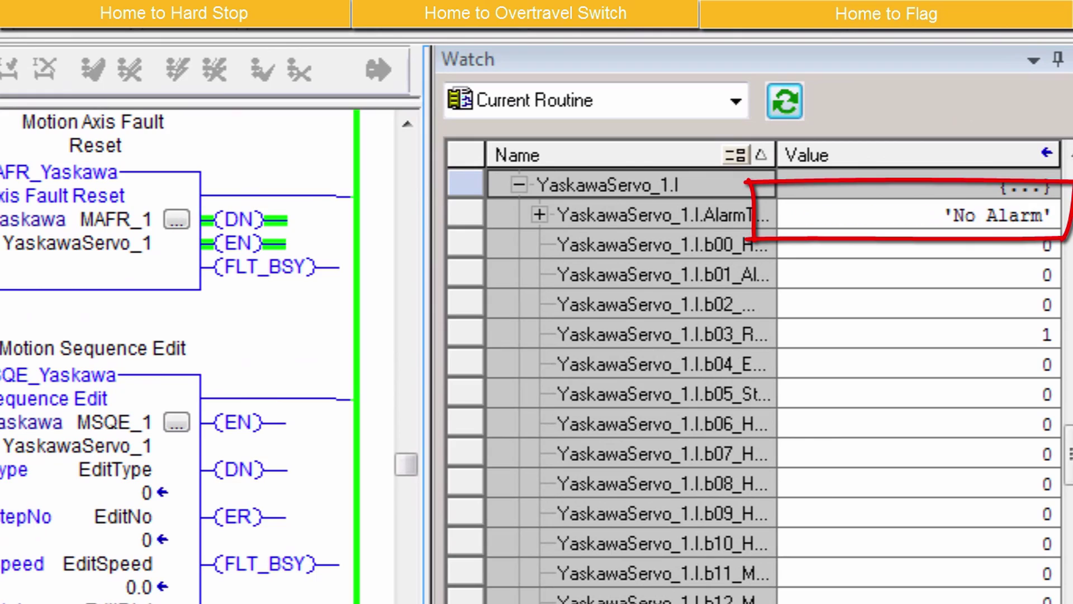
right_click(0, 168)
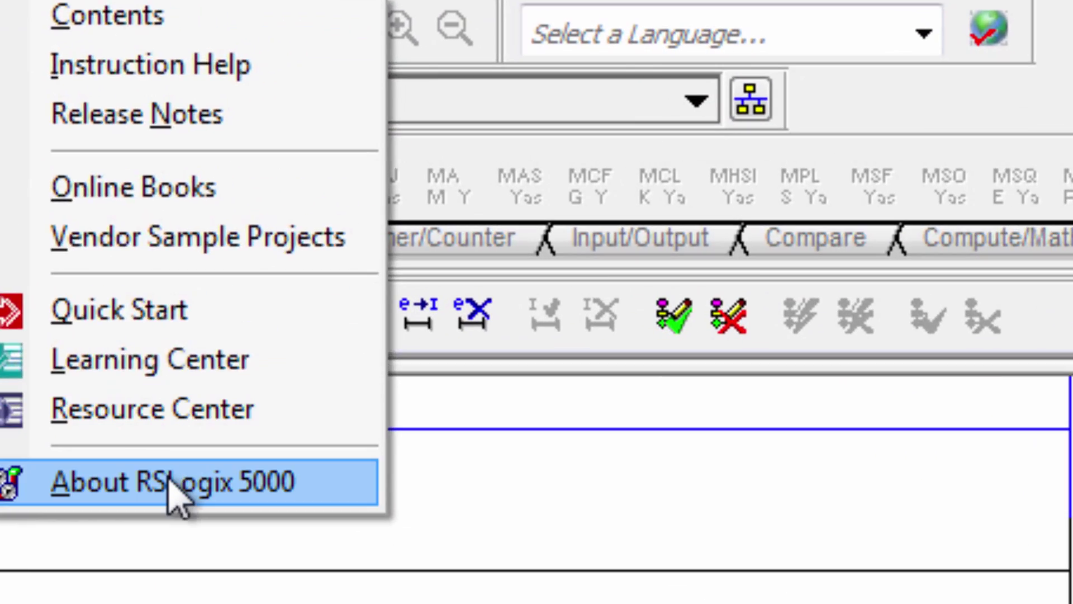
click(399, 198)
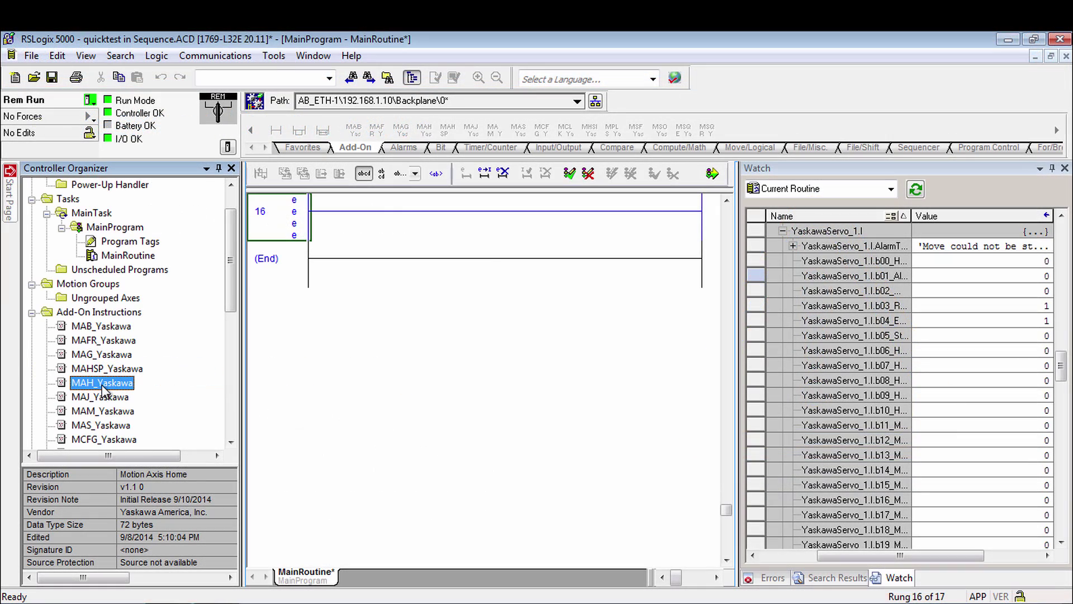
Place MAH_Yaskawa on rung 16 as MAH_HS and look up the HomeType codes in its Instruction Help.
drag(103, 389, 411, 218)
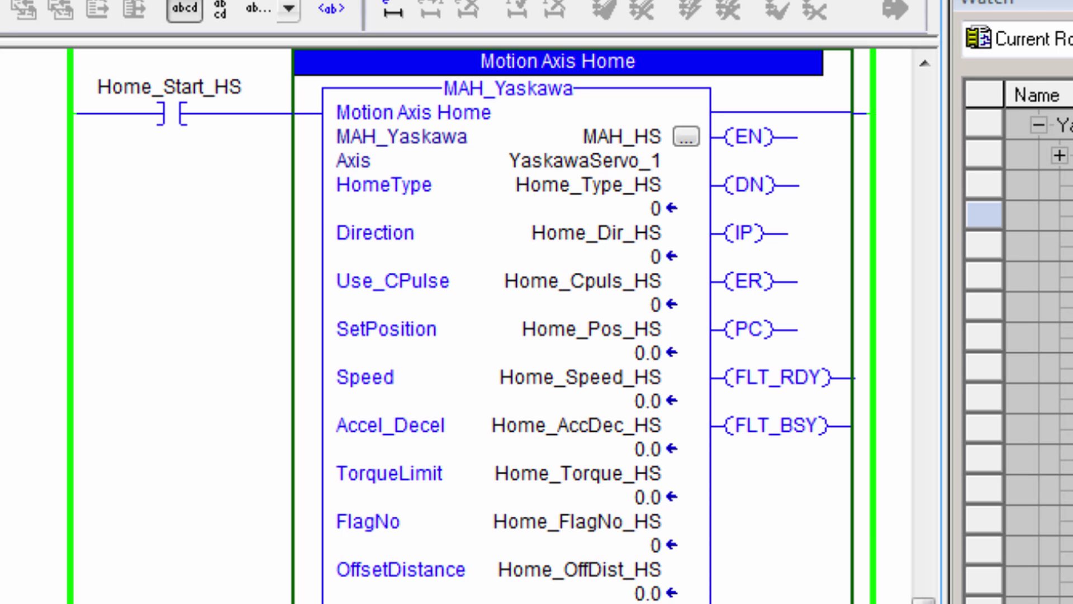
click(640, 208)
right_click(539, 137)
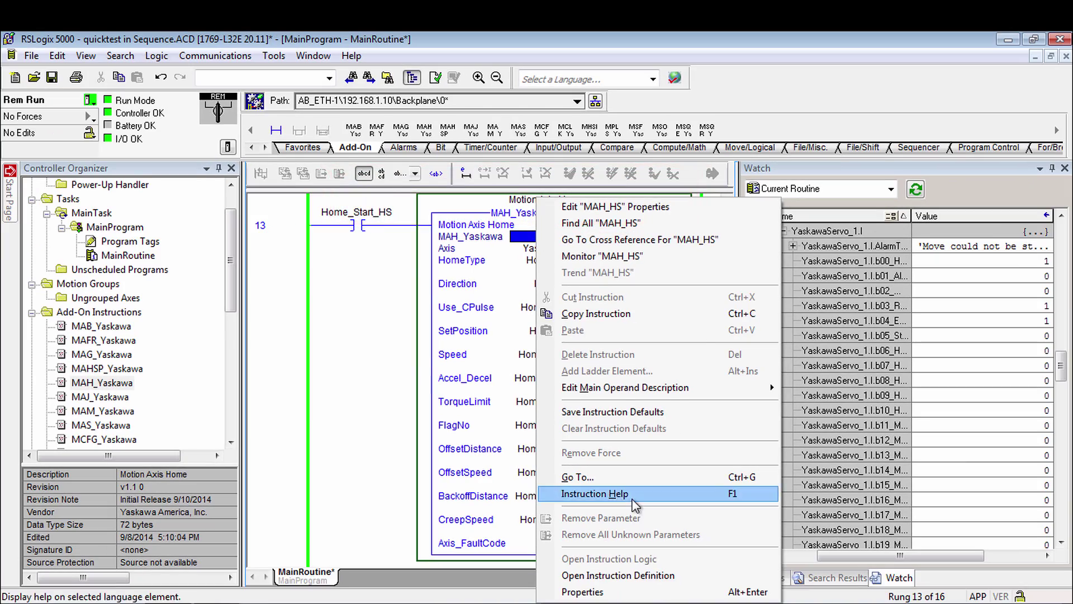
click(633, 494)
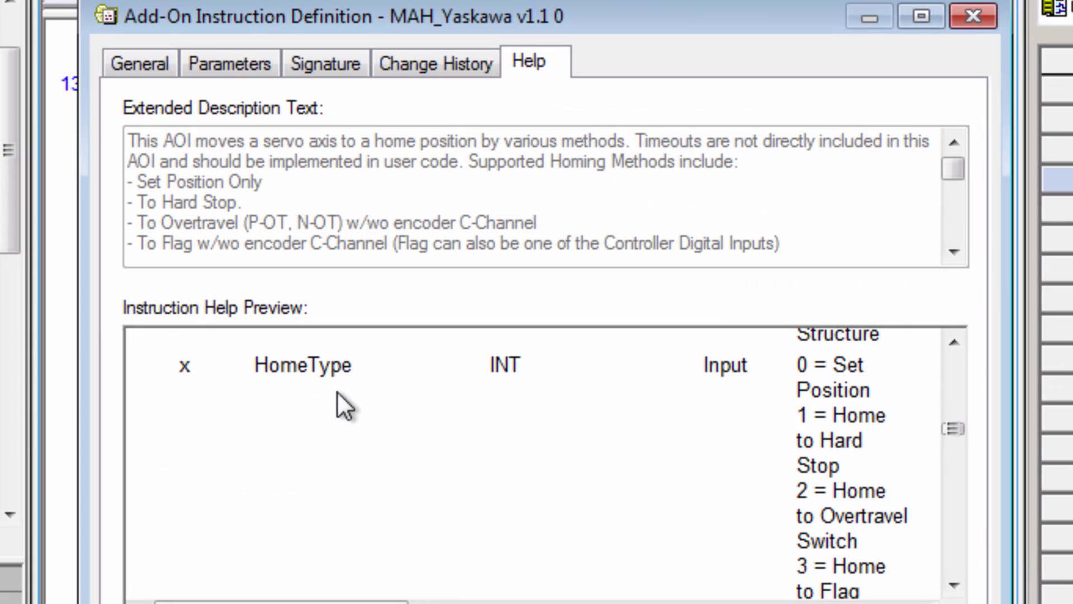
double_click(332, 374)
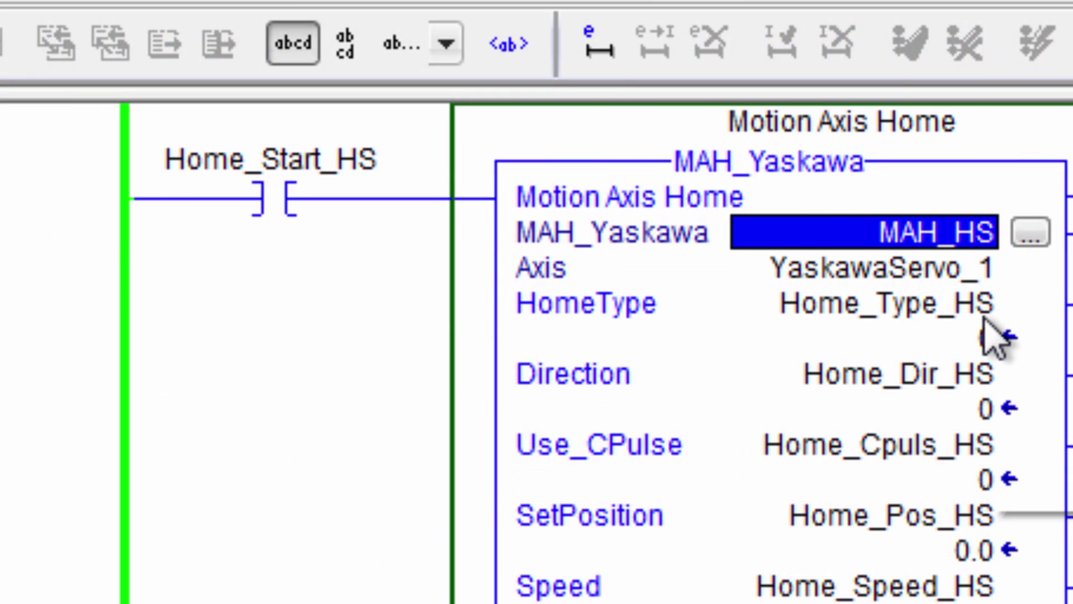
Set MAH_HS HomeType to 1 (Home to Hard Stop) and turn off Use Hardware Overtravels in LogicWorks.
click(895, 310)
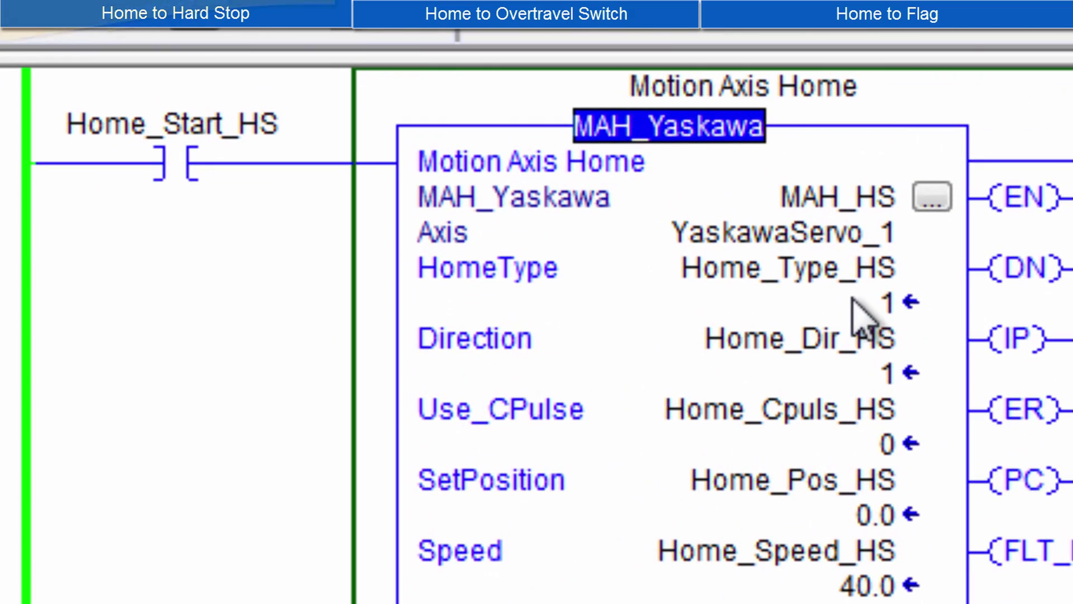
click(584, 271)
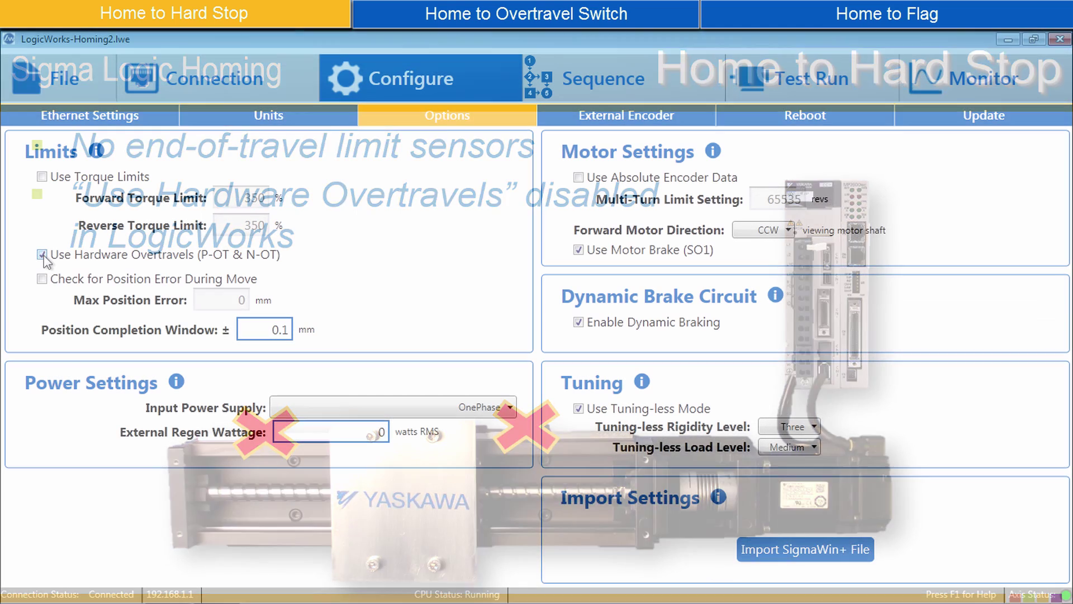
click(42, 255)
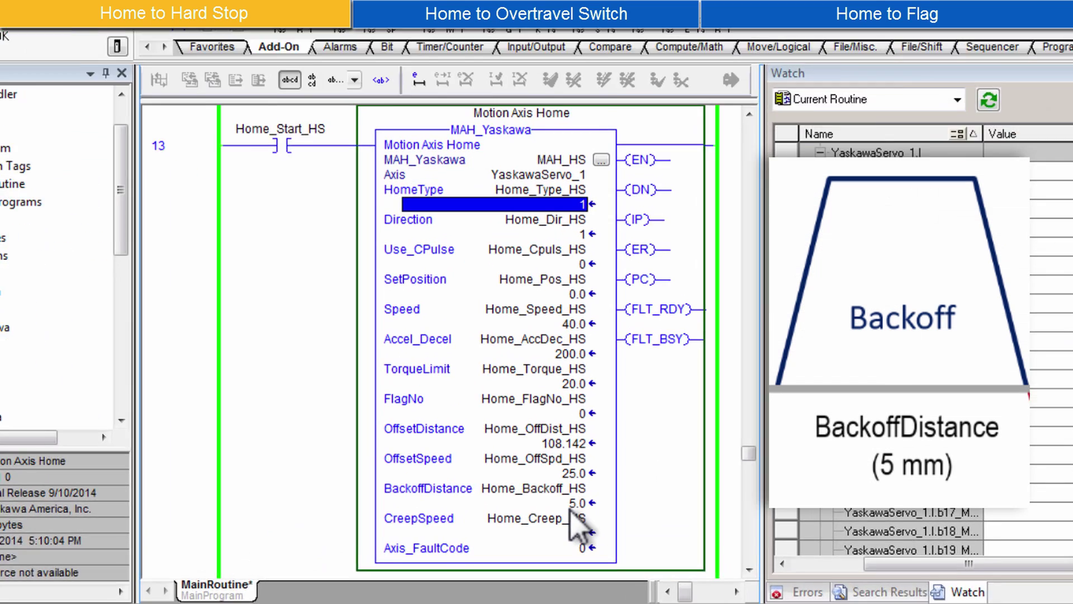
click(592, 507)
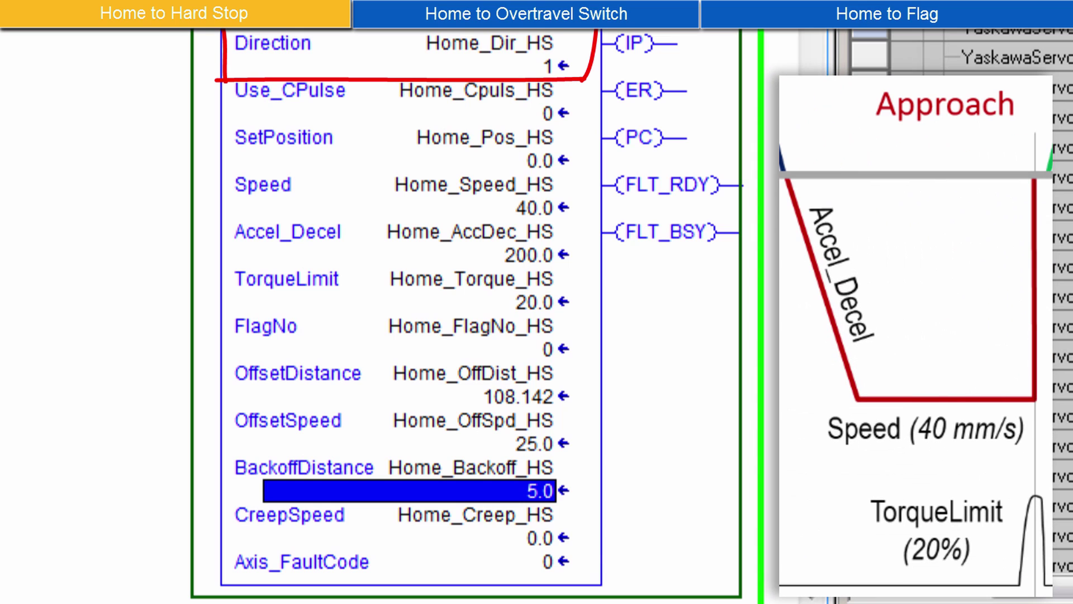
click(516, 70)
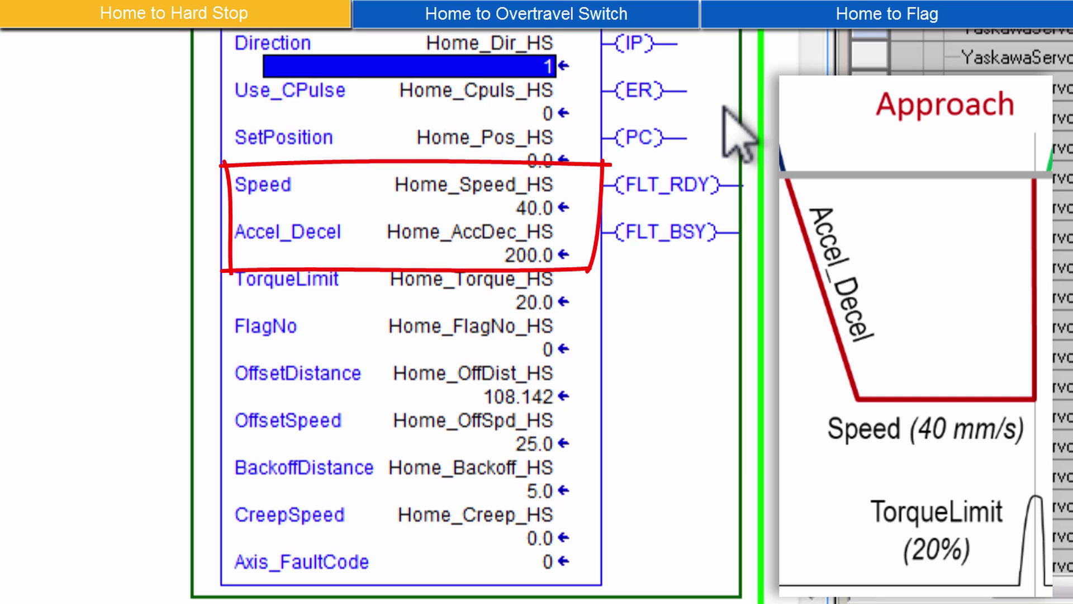
click(537, 211)
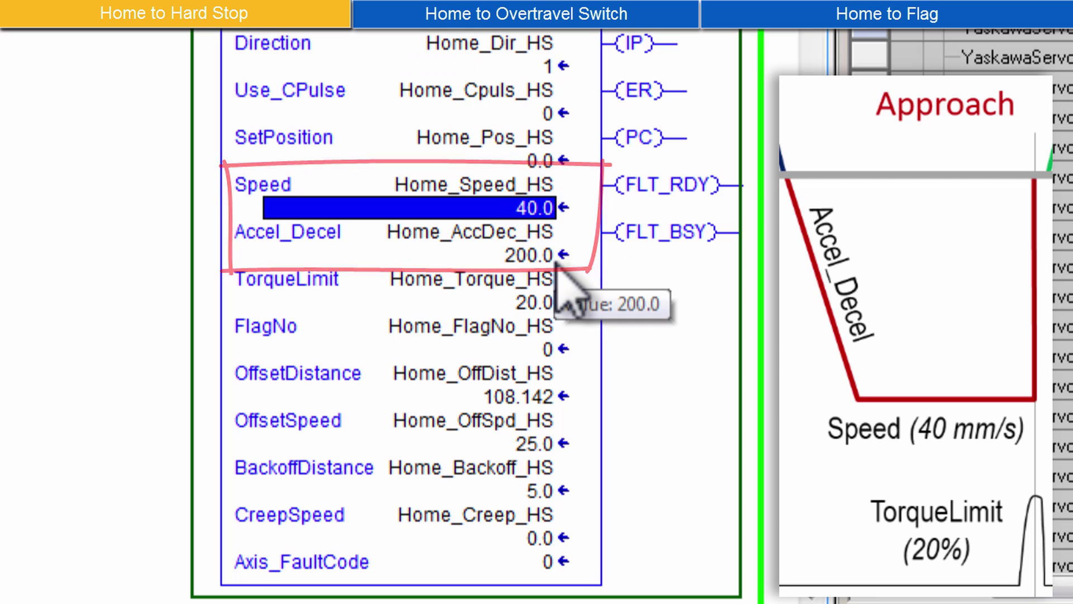
click(546, 256)
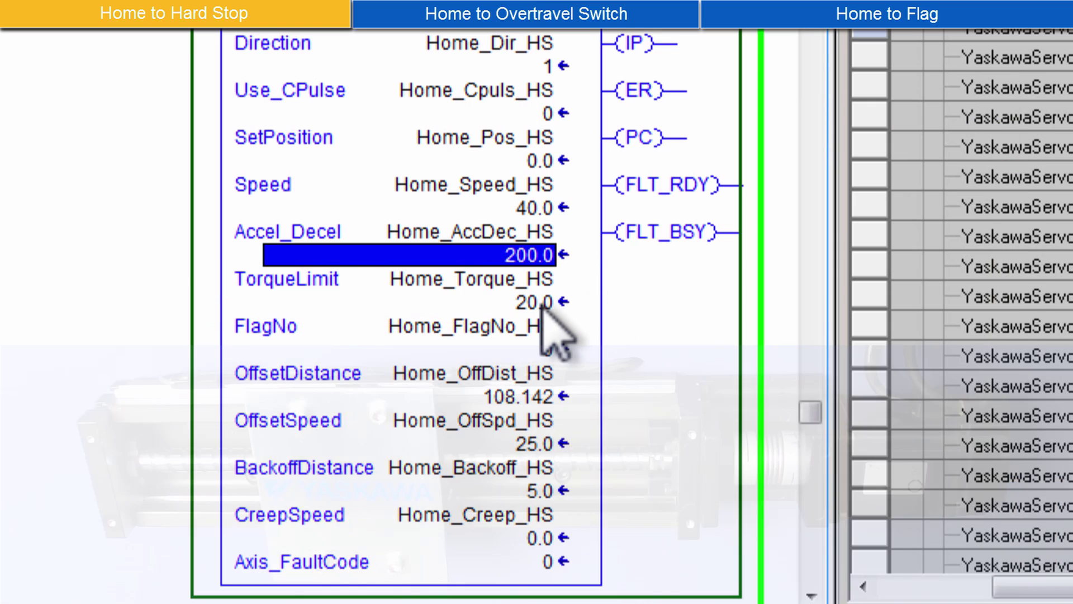
click(537, 303)
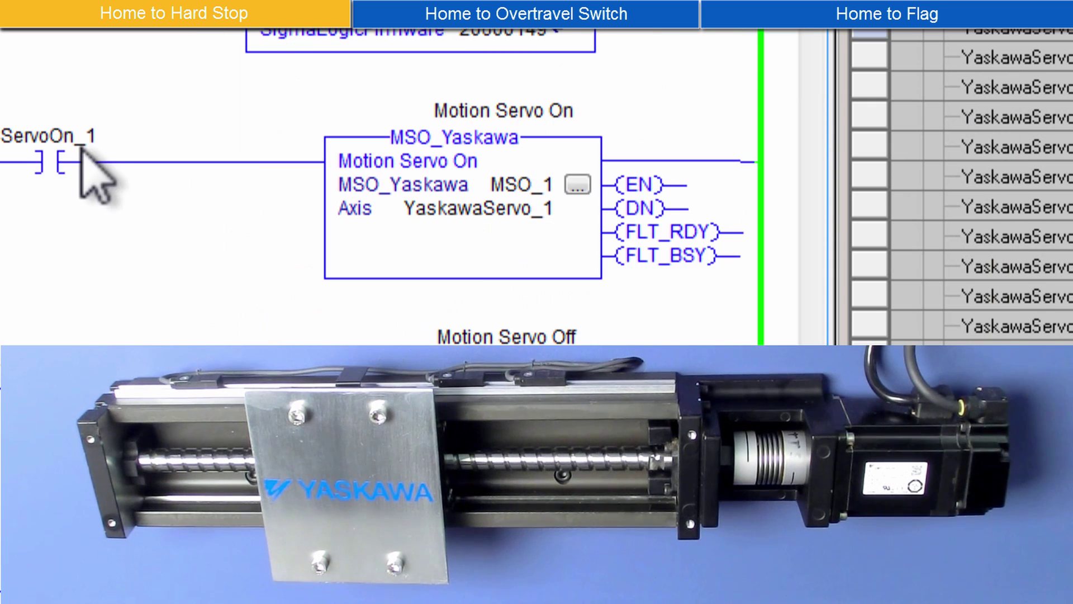
Turn ServoOn_1 on to enable the servo, then toggle the homing start bit on and back off.
click(41, 165)
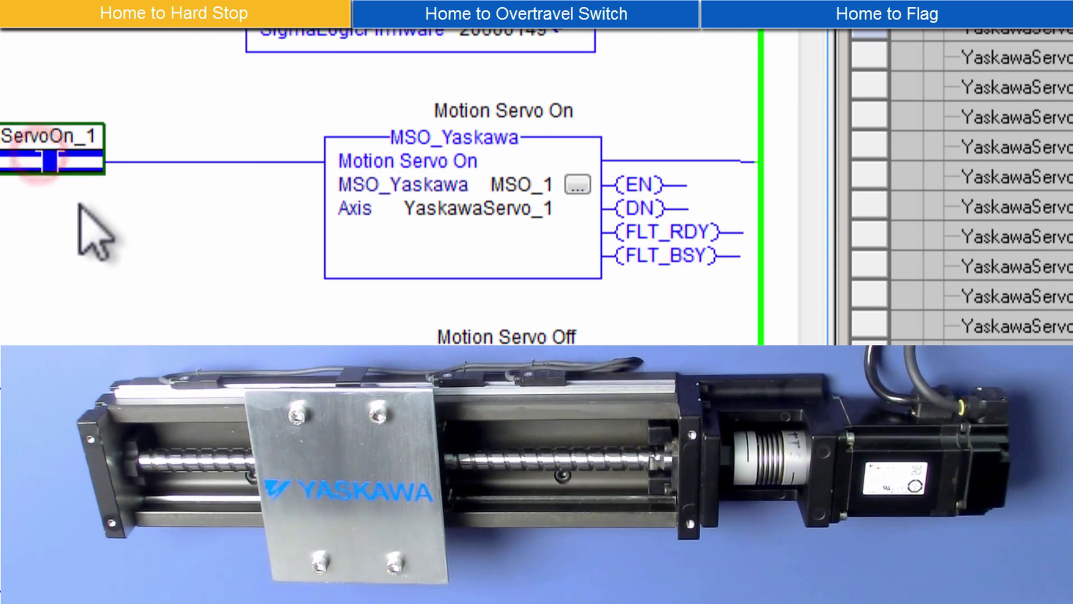
key(ctrl+t)
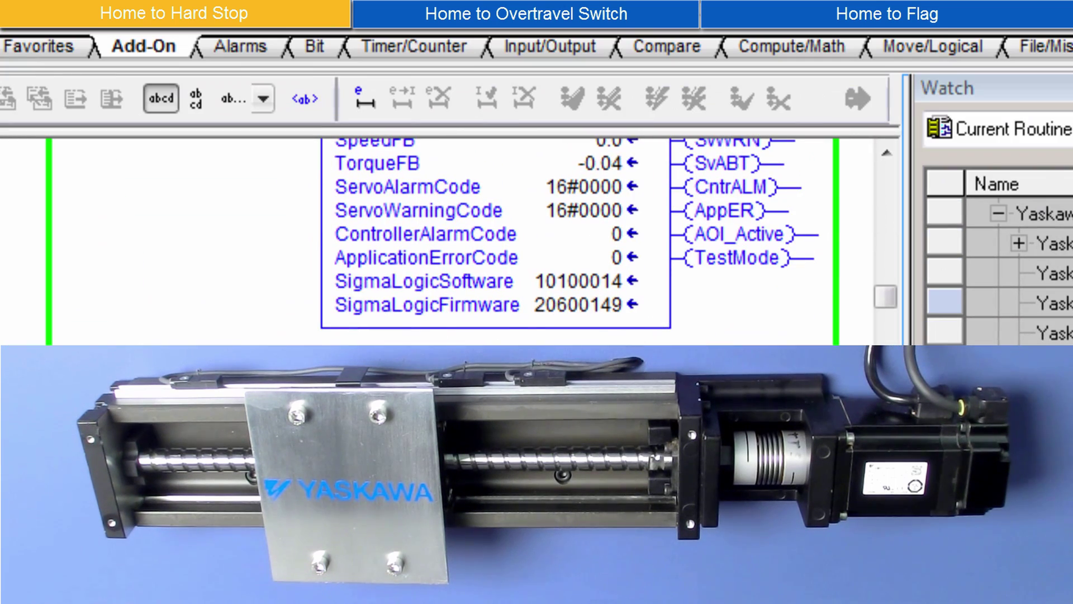
right_click(130, 274)
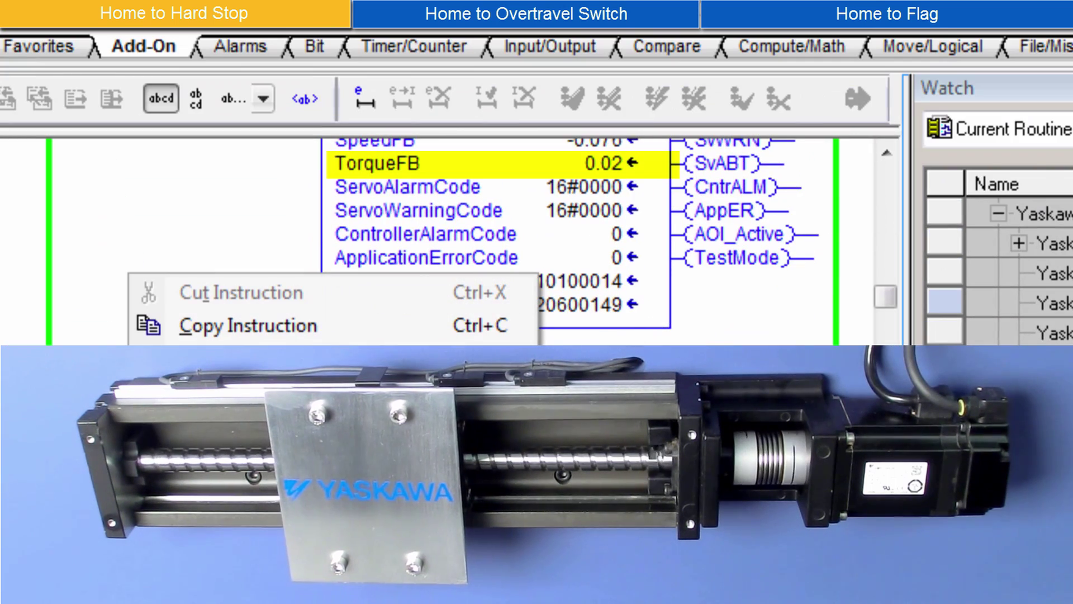
key(Escape)
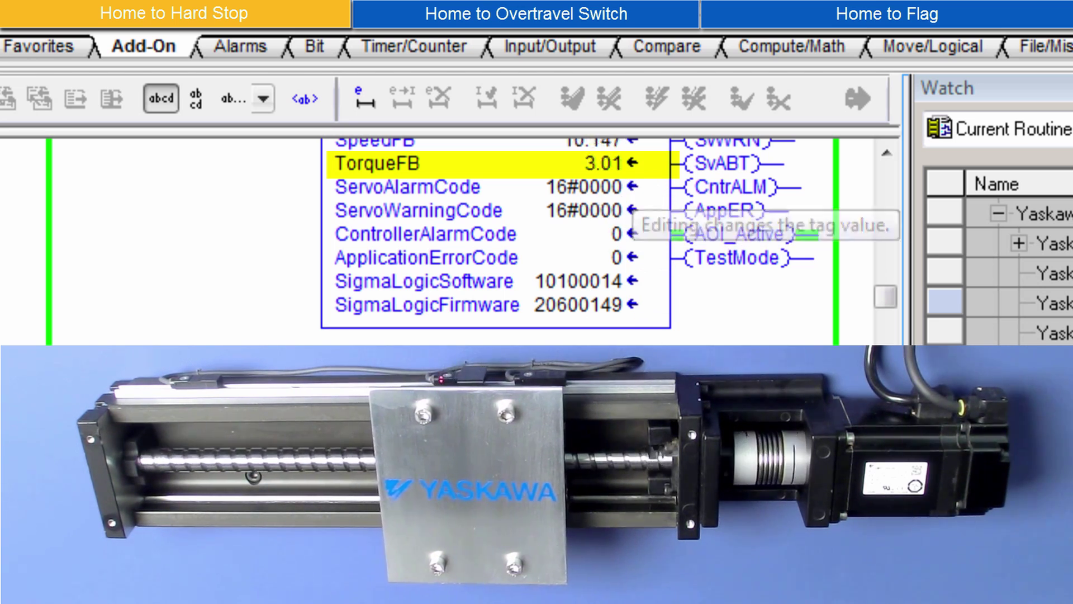
right_click(156, 439)
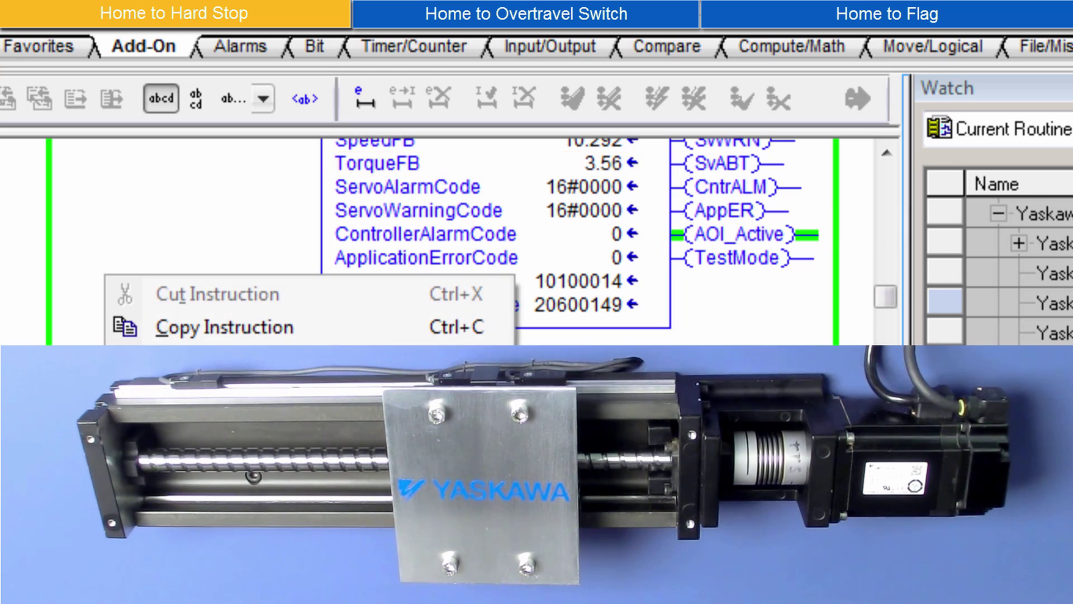
click(247, 593)
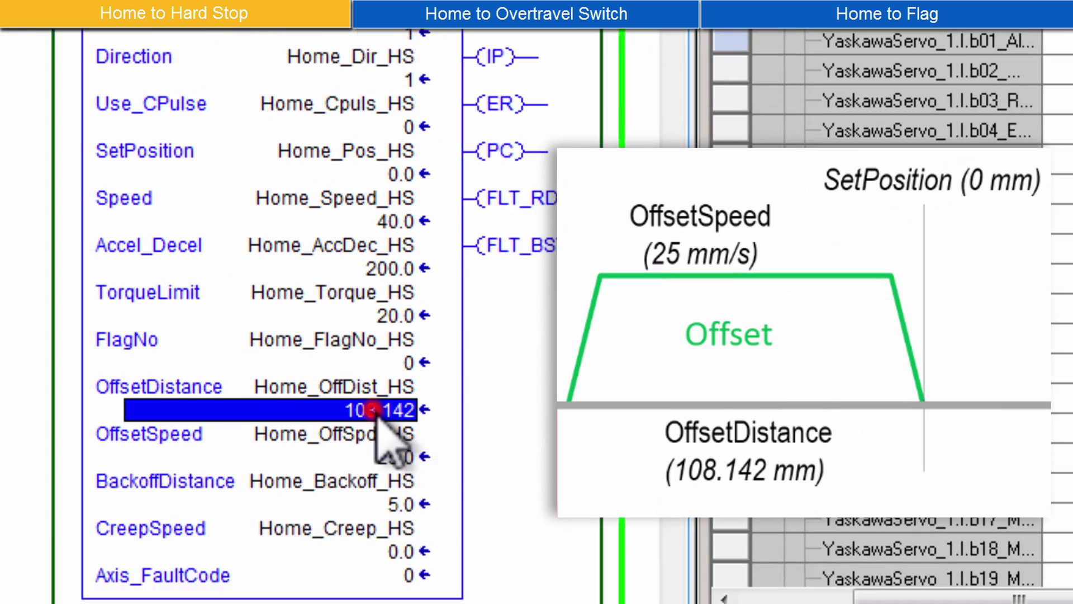
click(357, 417)
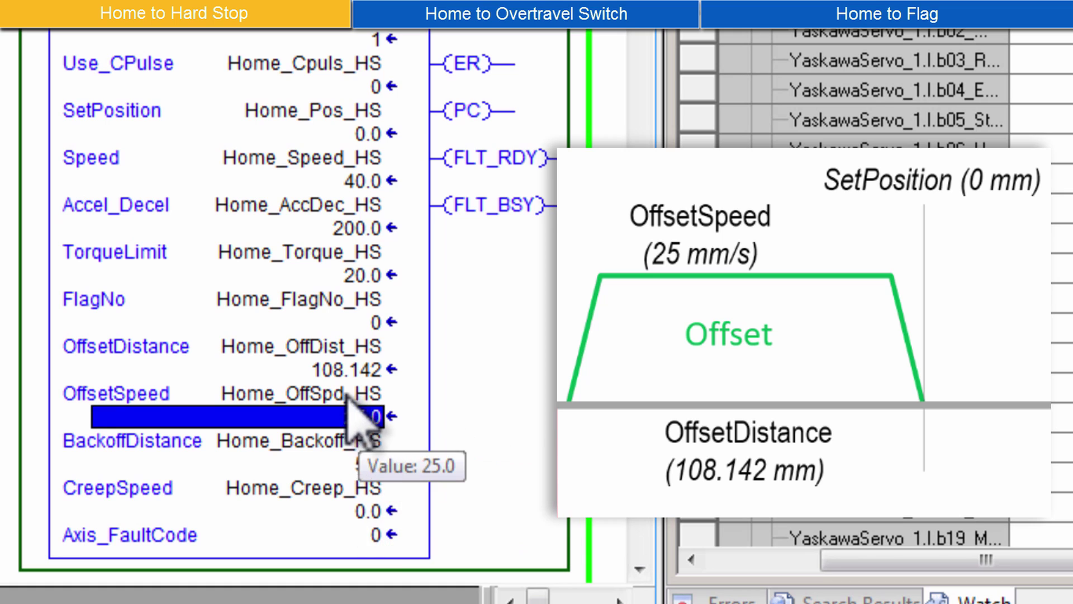
click(352, 369)
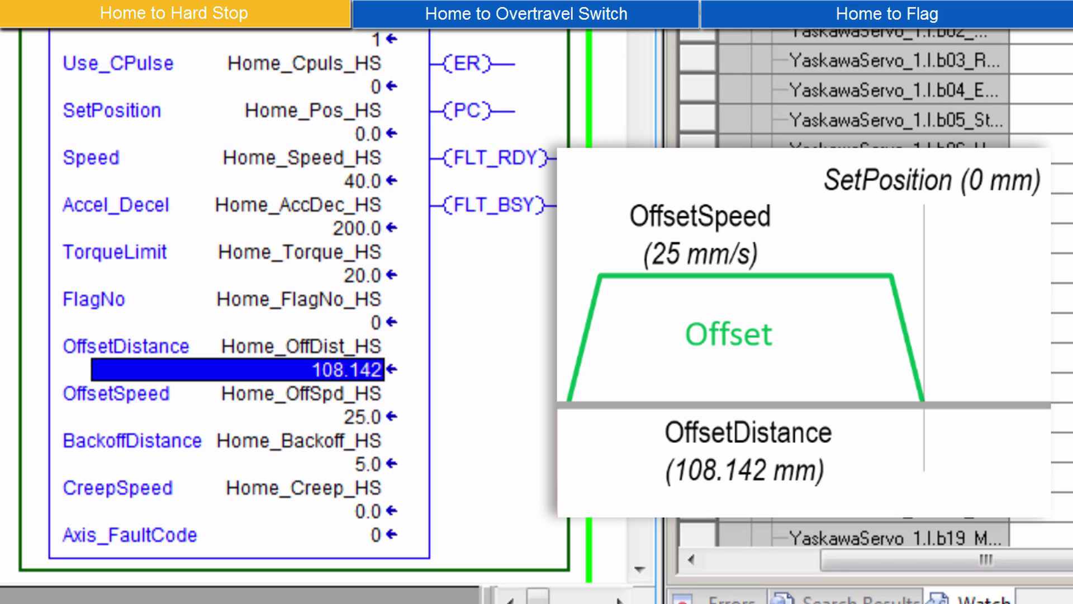
click(376, 134)
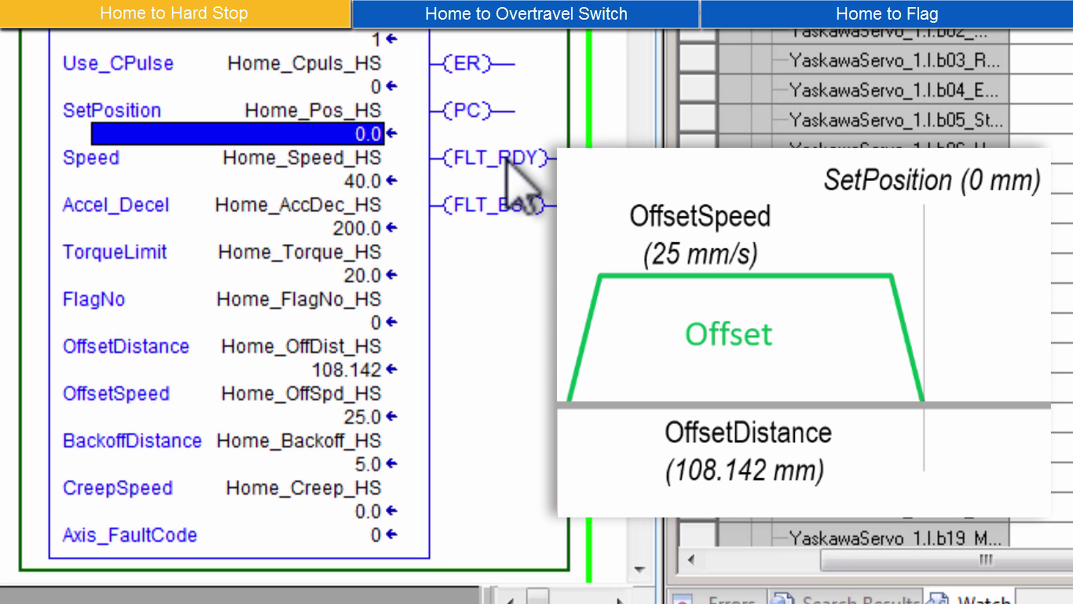
click(357, 84)
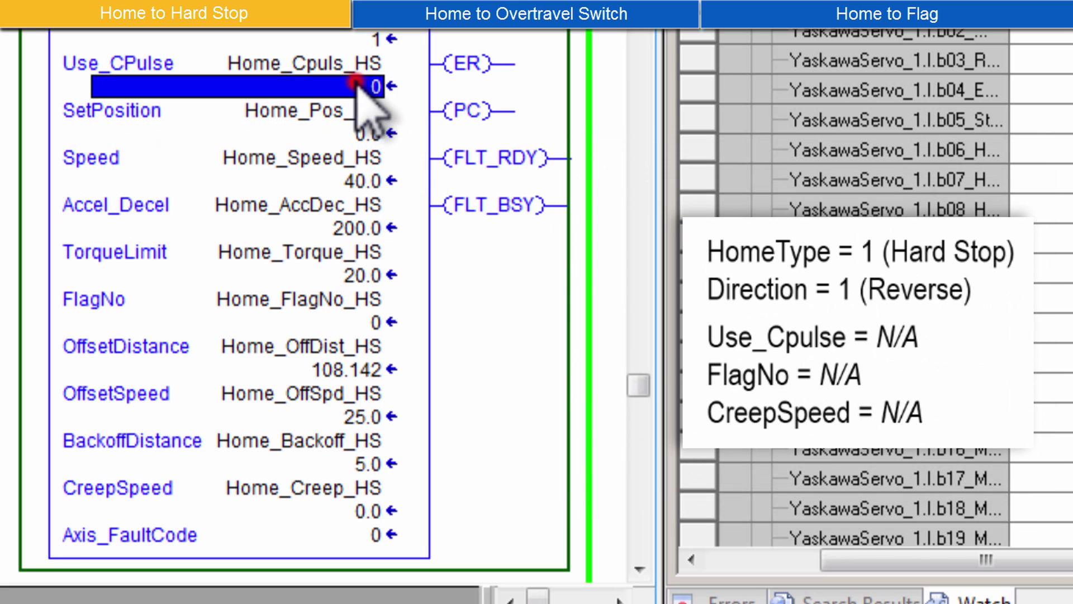
click(370, 323)
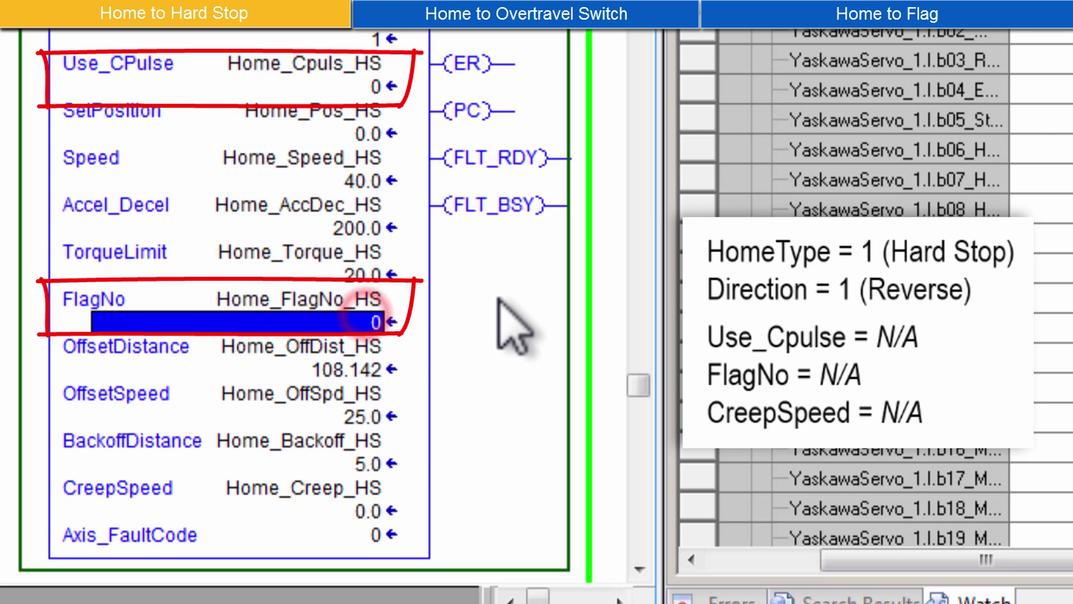
click(349, 512)
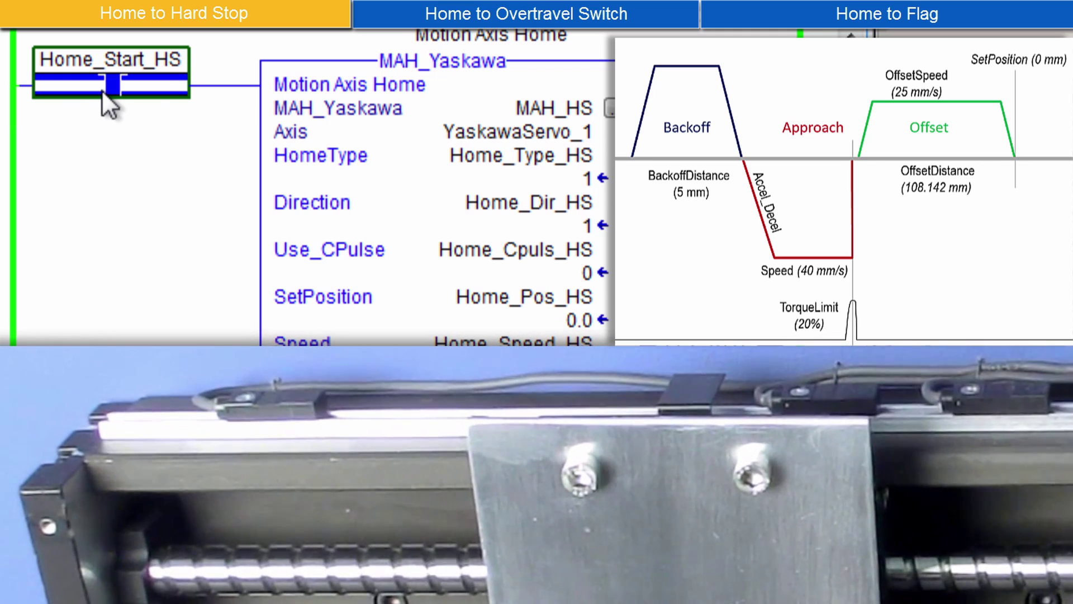
Toggle the Home_Start_HS bit to launch hard-stop homing and its offset move.
right_click(106, 85)
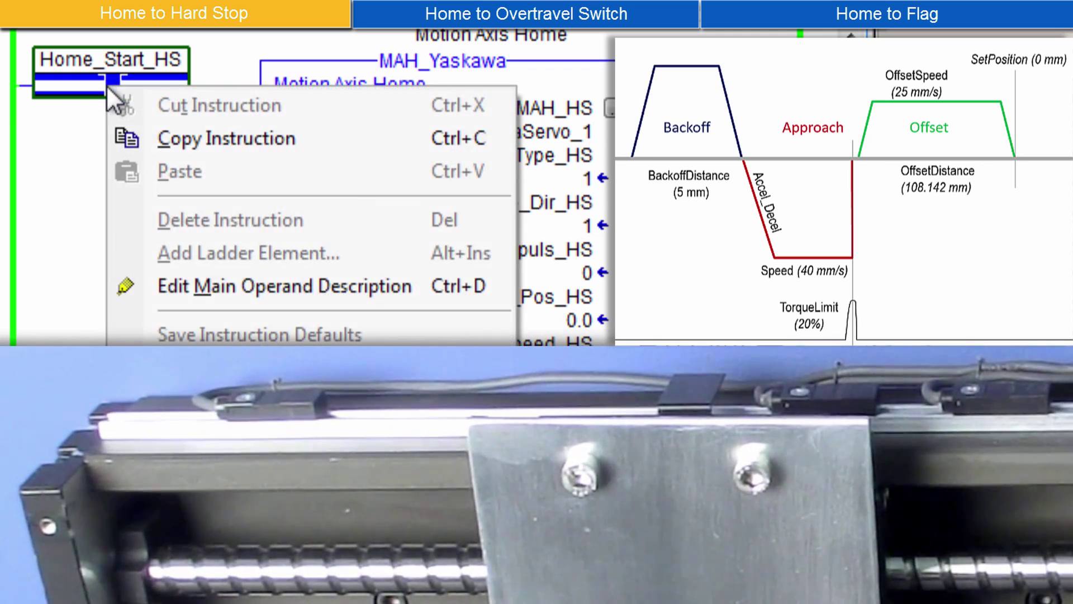
click(226, 298)
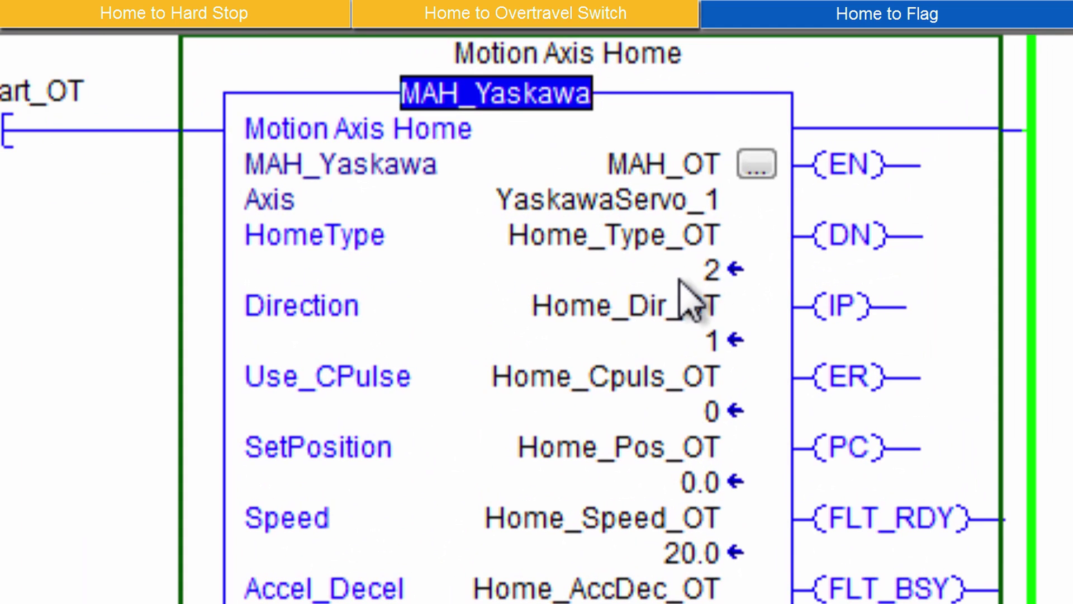
Point out the MAH_OT block's HomeType value of 2 for overtravel homing.
click(677, 271)
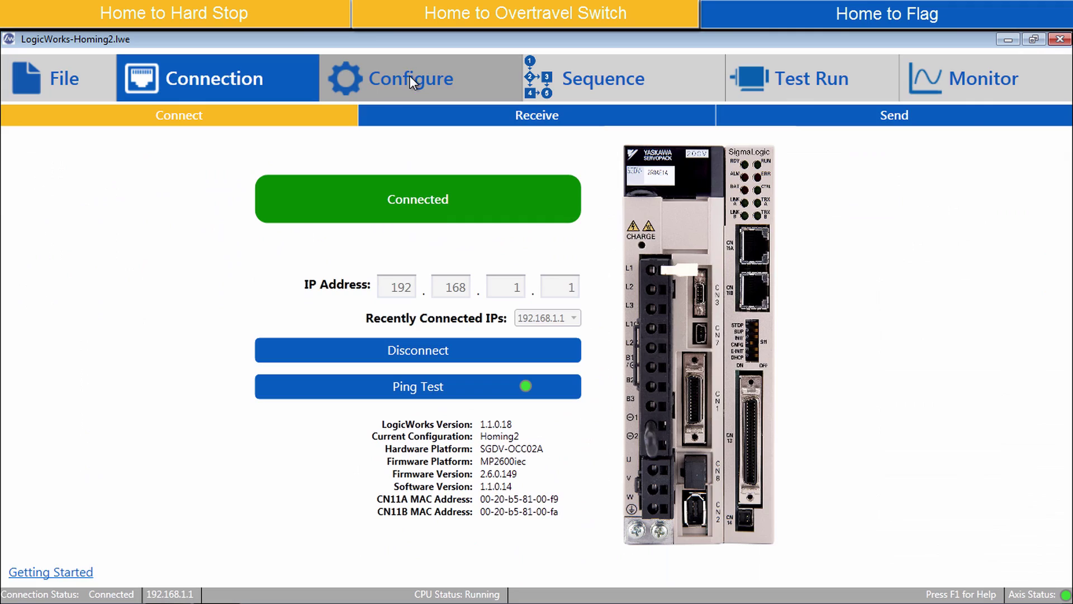
Open LogicWorks Configure > Options, then read and close the Limits help.
click(421, 77)
click(445, 115)
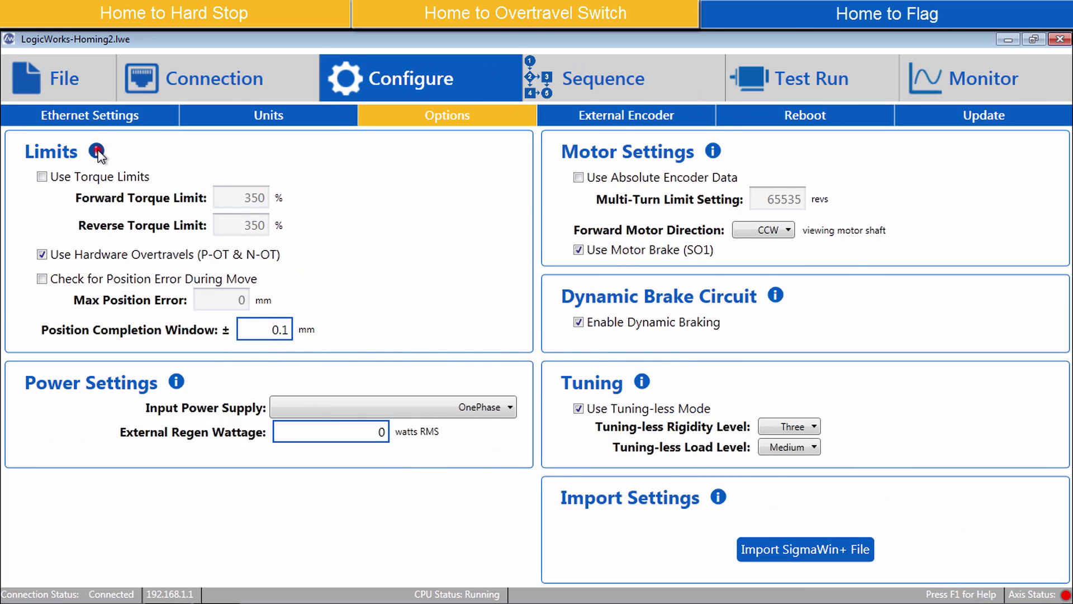
click(96, 151)
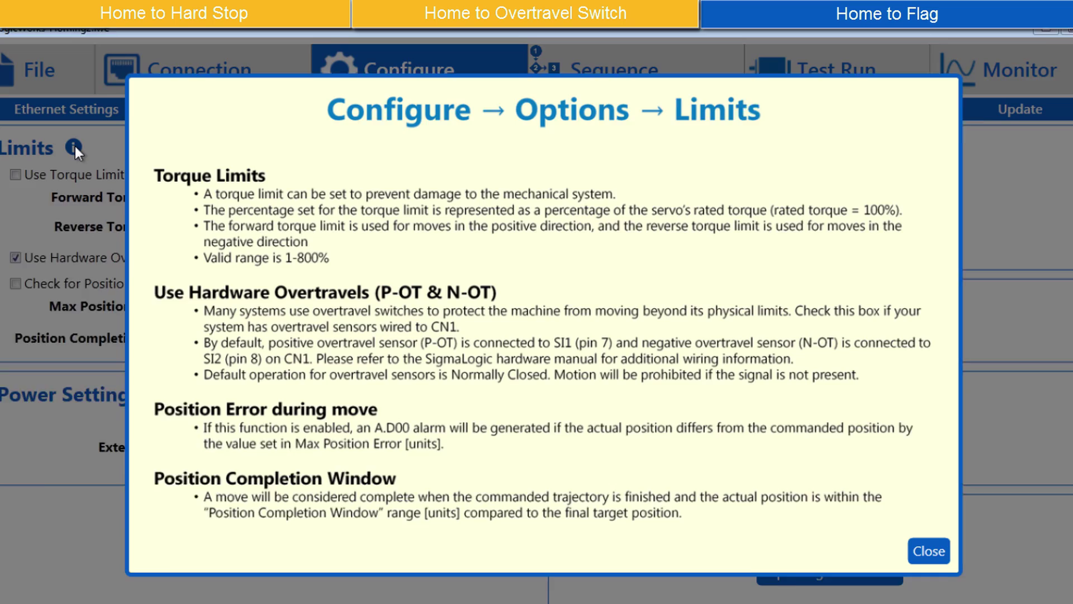
click(930, 592)
Go to the drive's Monitor page and view its Status and I/O signals.
click(977, 77)
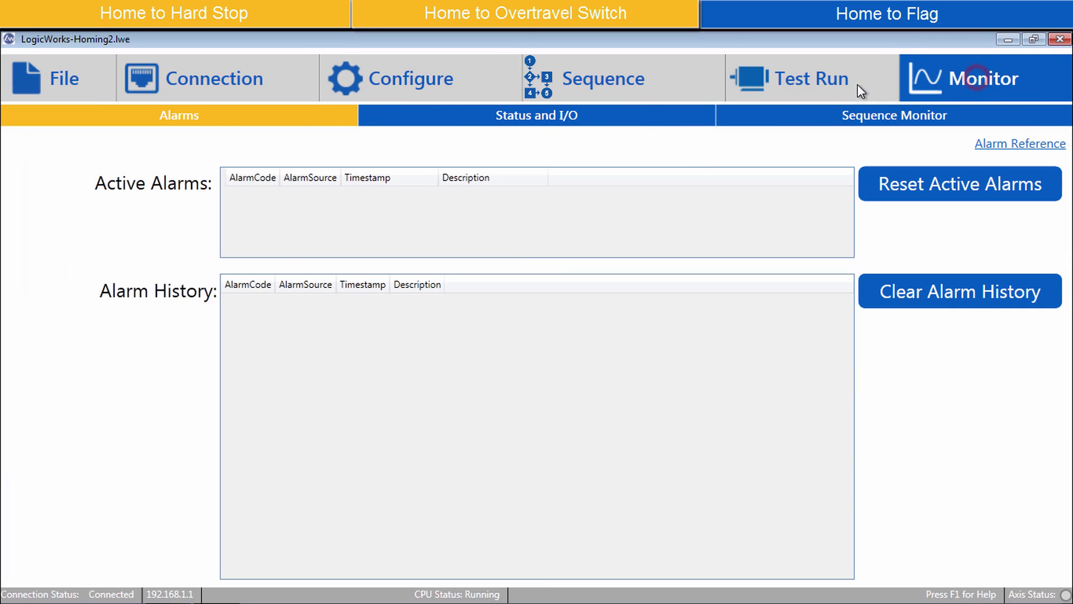
click(634, 118)
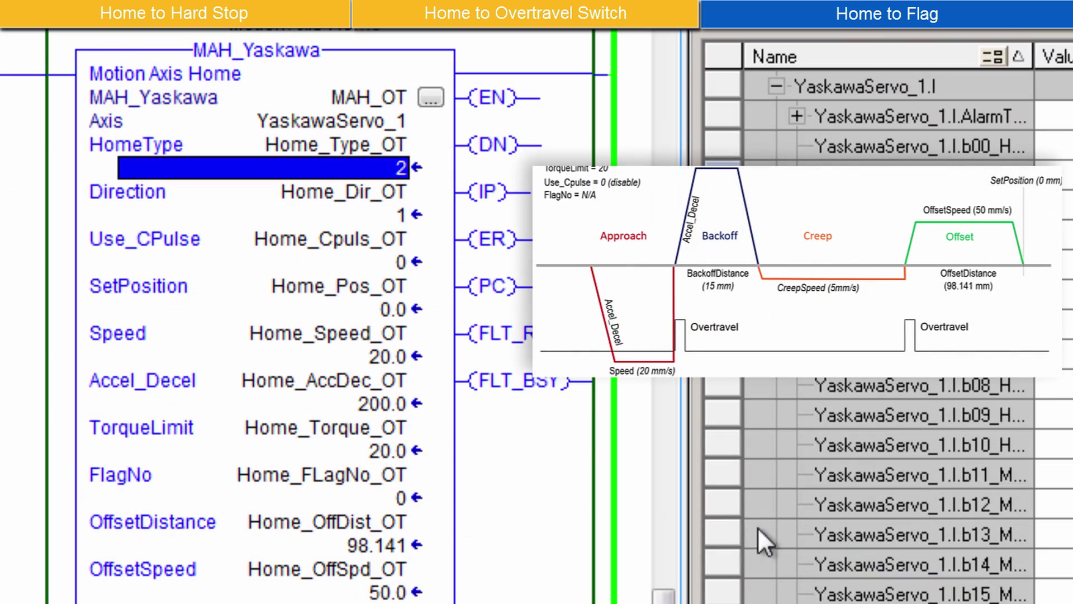
click(391, 451)
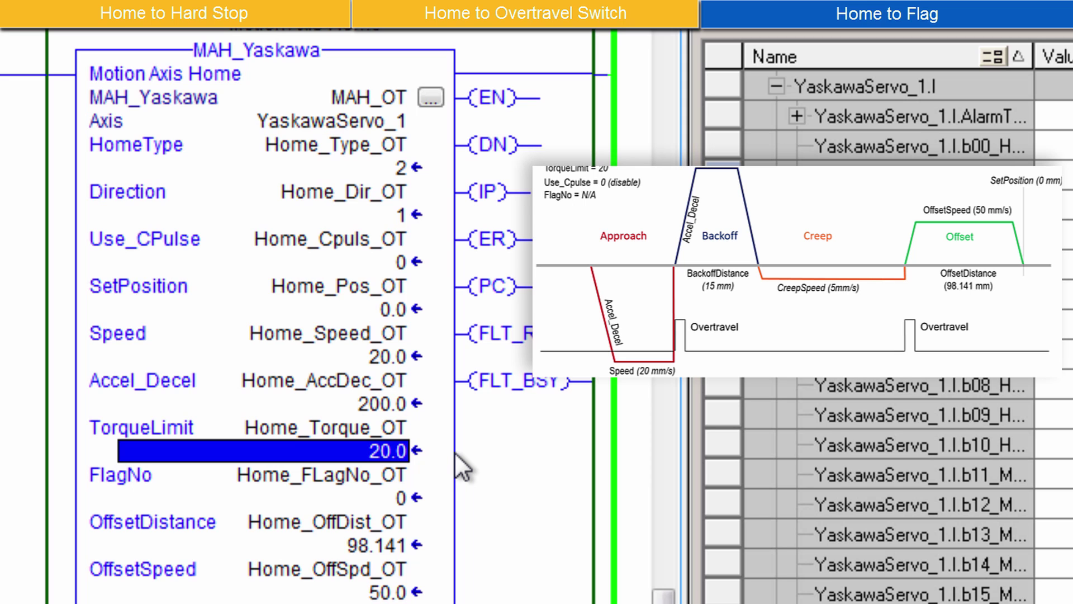
click(399, 214)
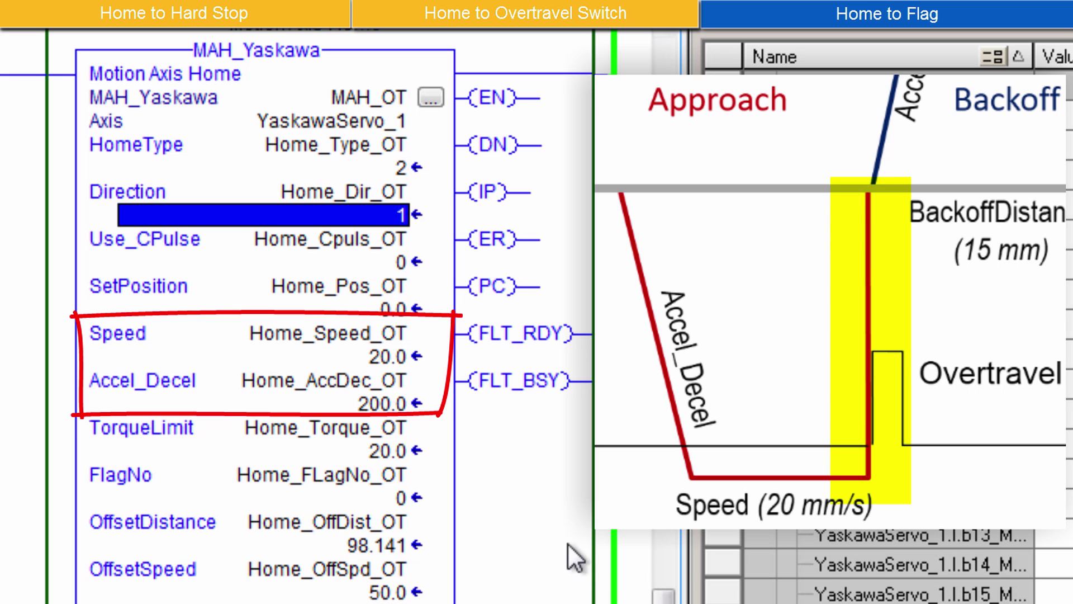
click(380, 357)
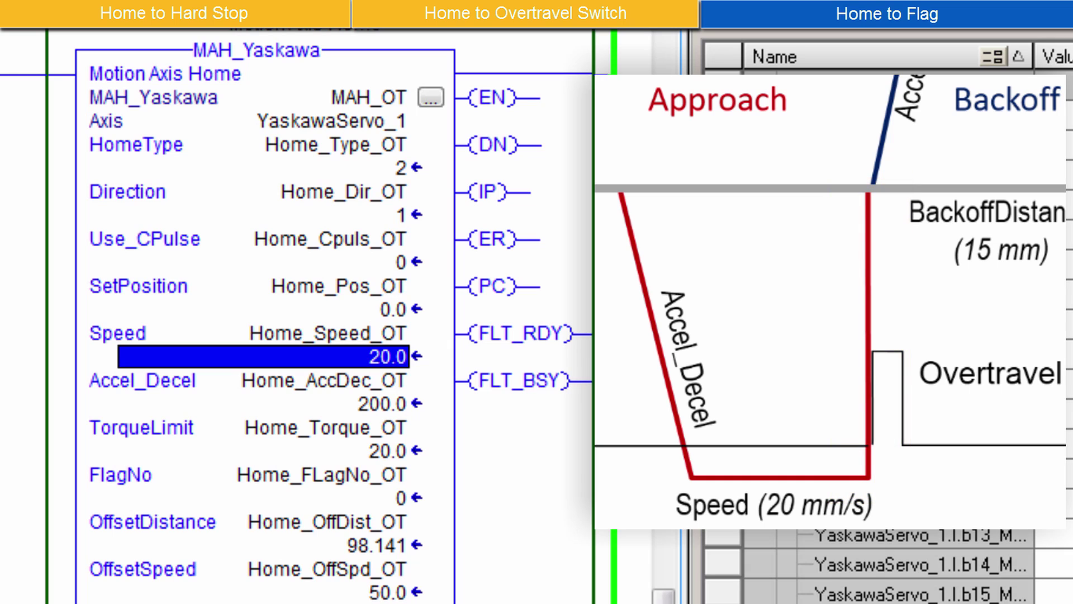
click(379, 405)
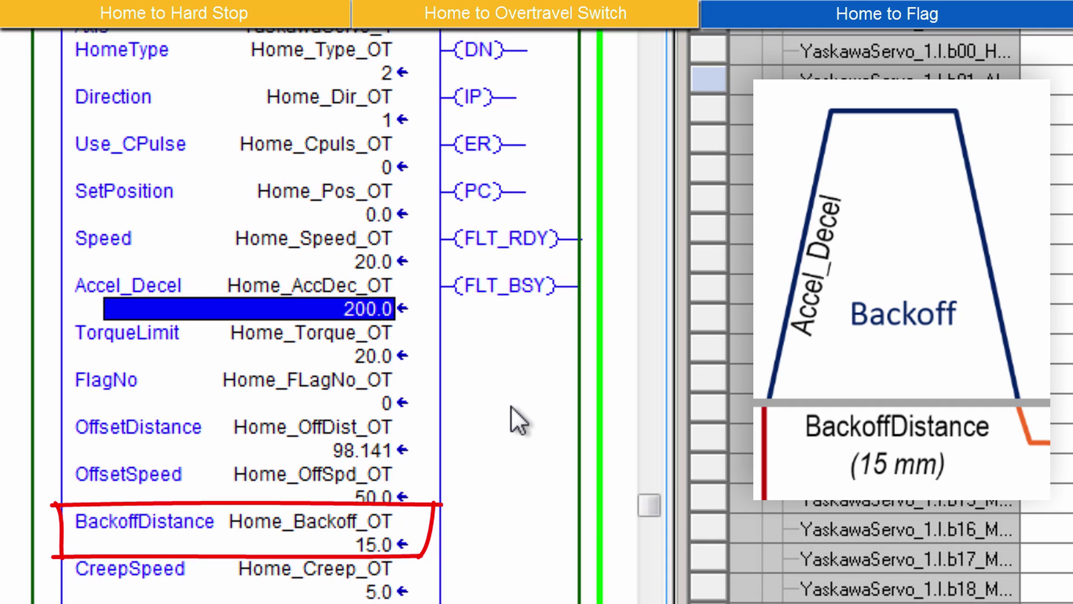
click(389, 545)
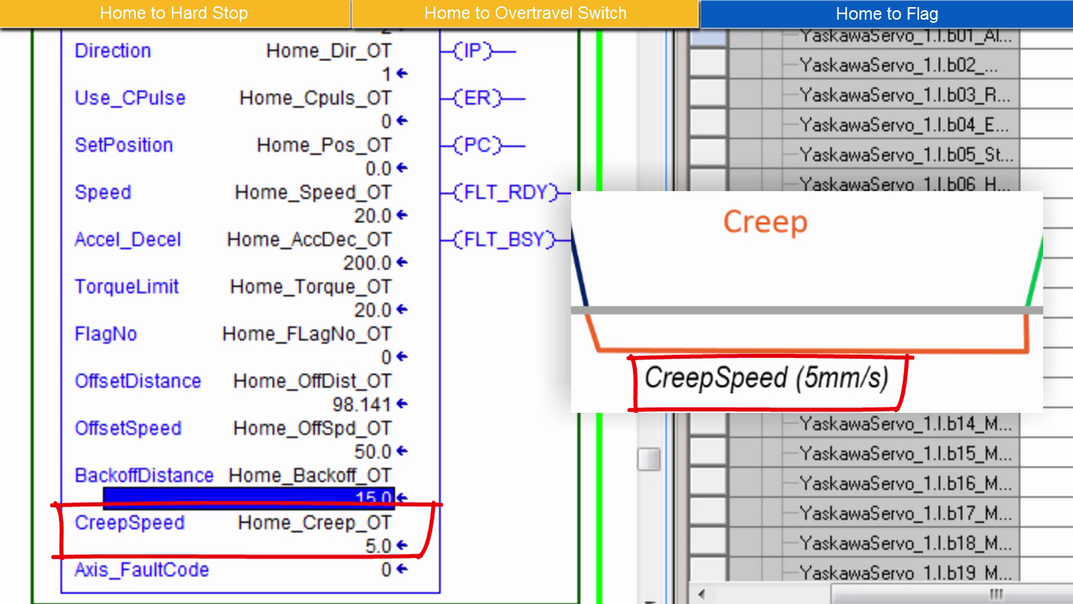
key(Down)
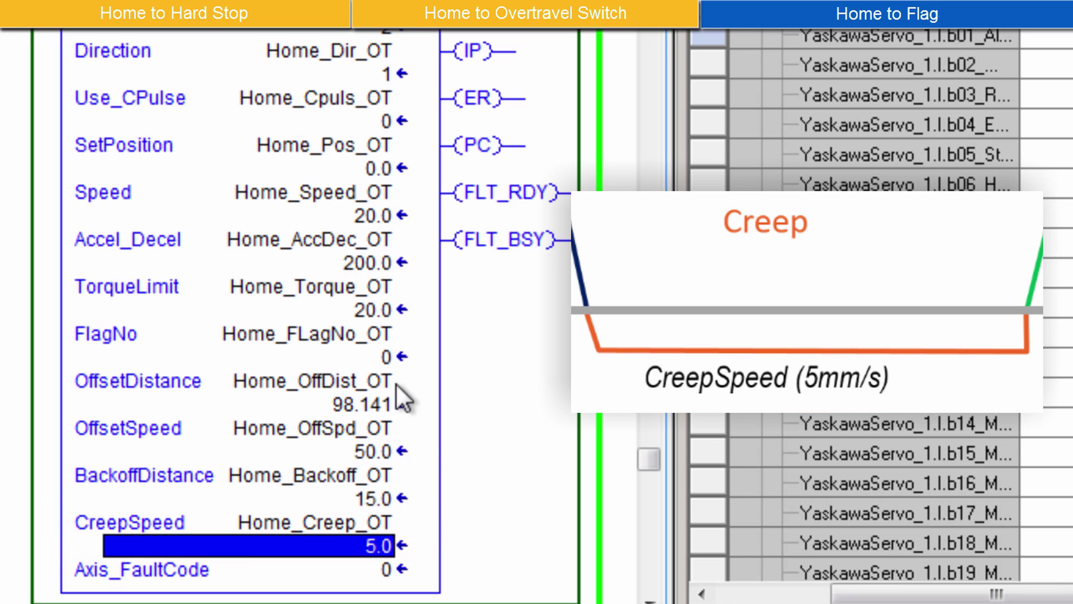
click(354, 114)
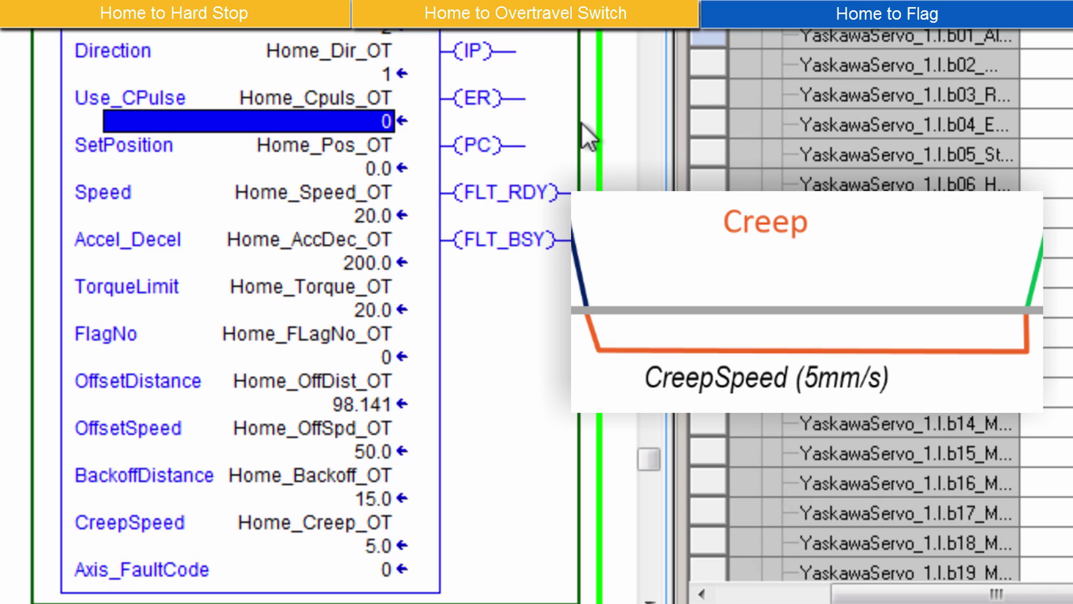
click(367, 404)
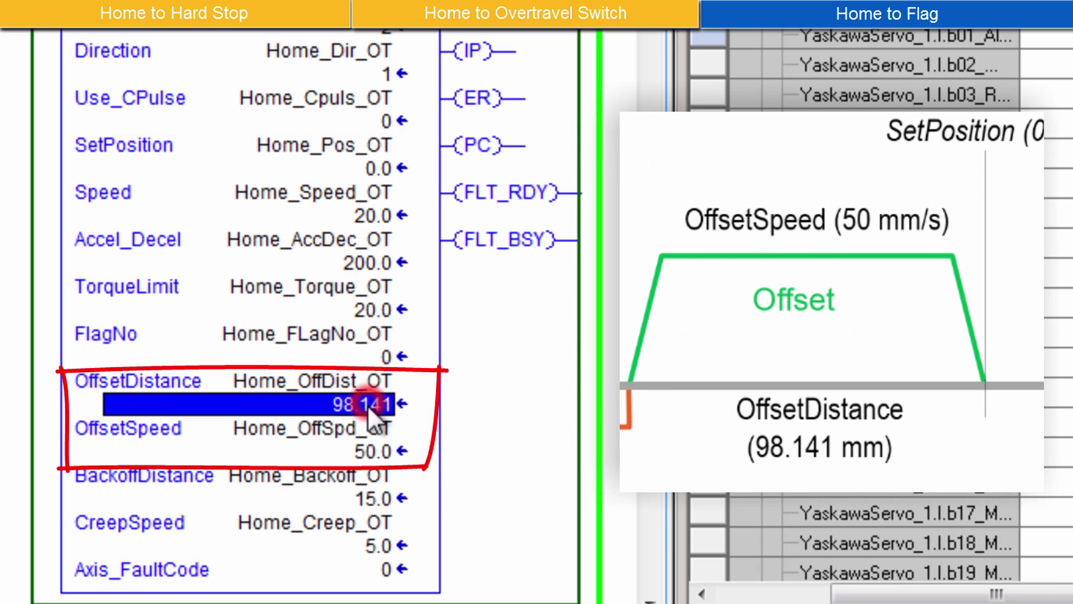
click(383, 451)
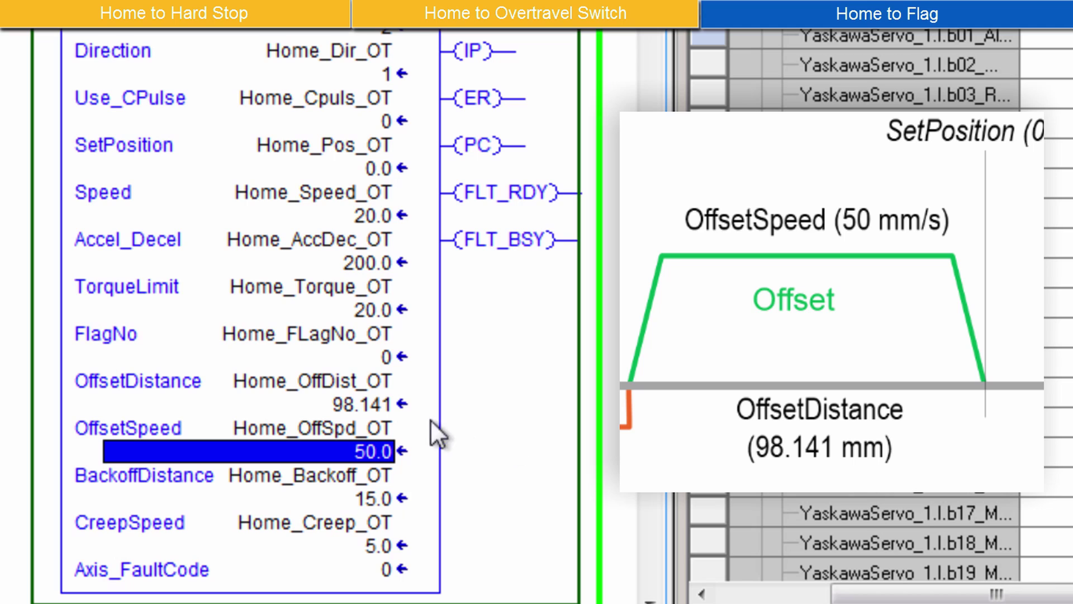
click(377, 404)
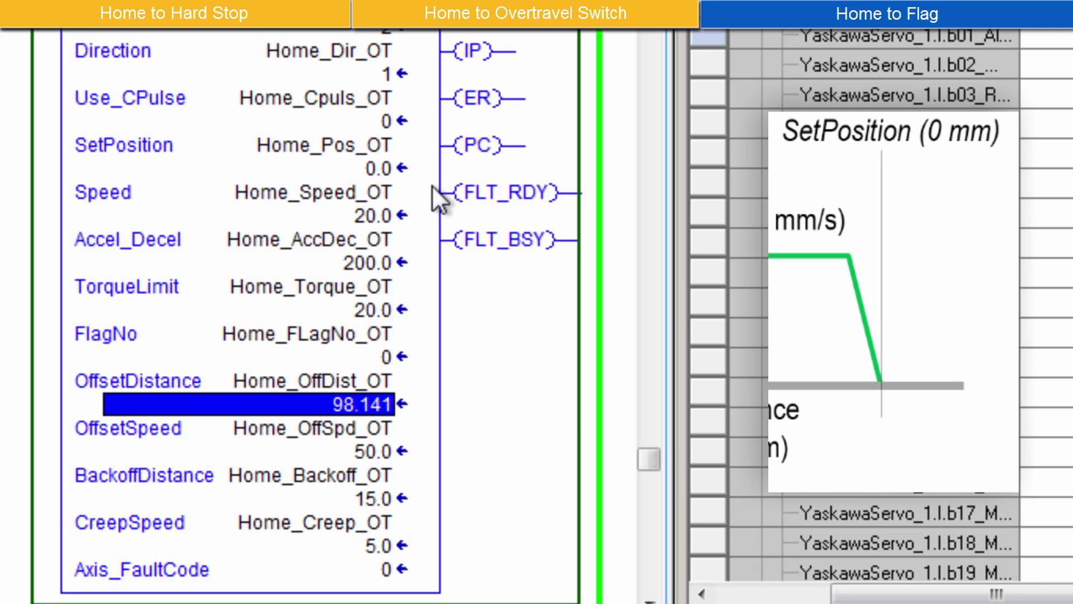
click(370, 167)
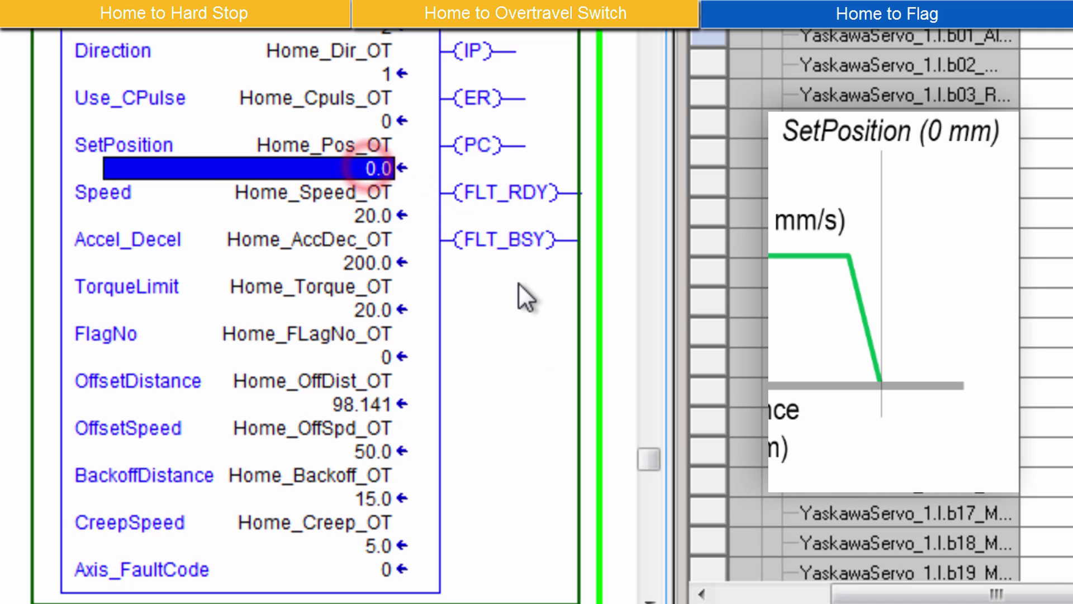
click(372, 356)
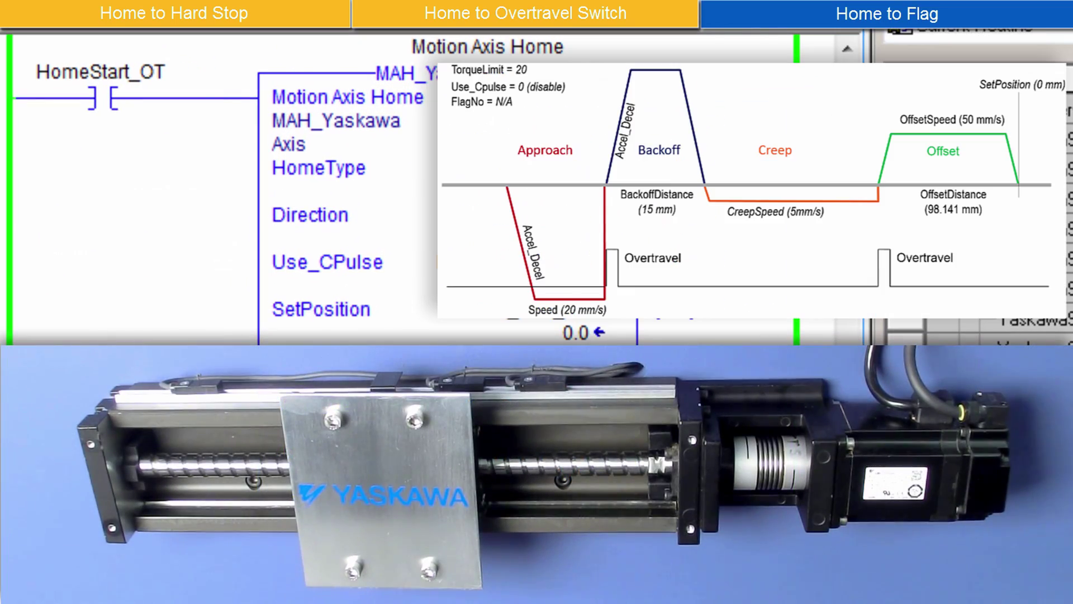
Toggle the HomeStart_OT bit to start overtravel homing.
right_click(100, 105)
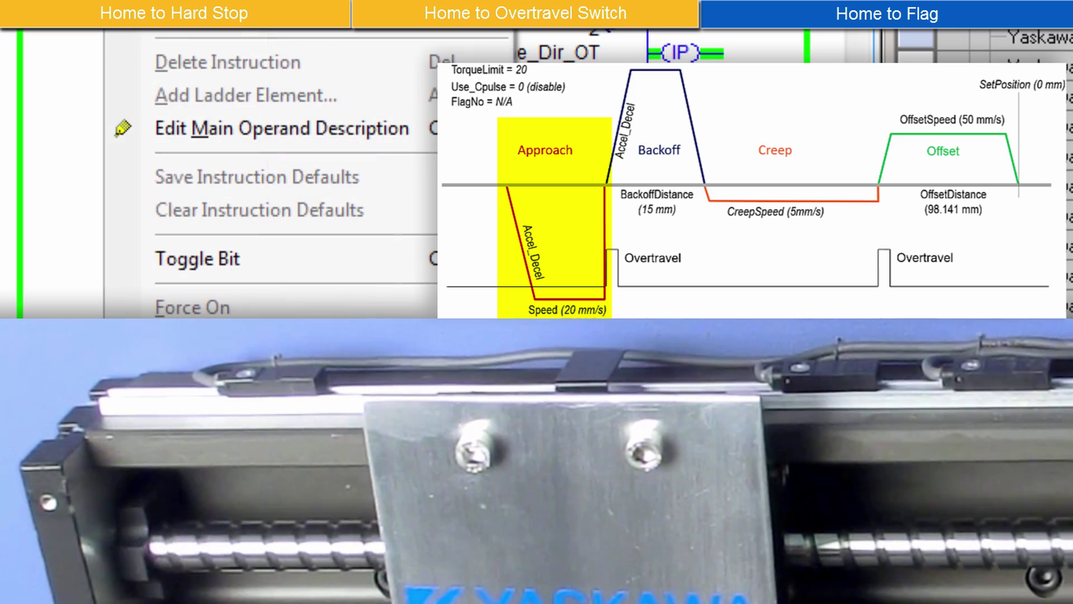
click(240, 256)
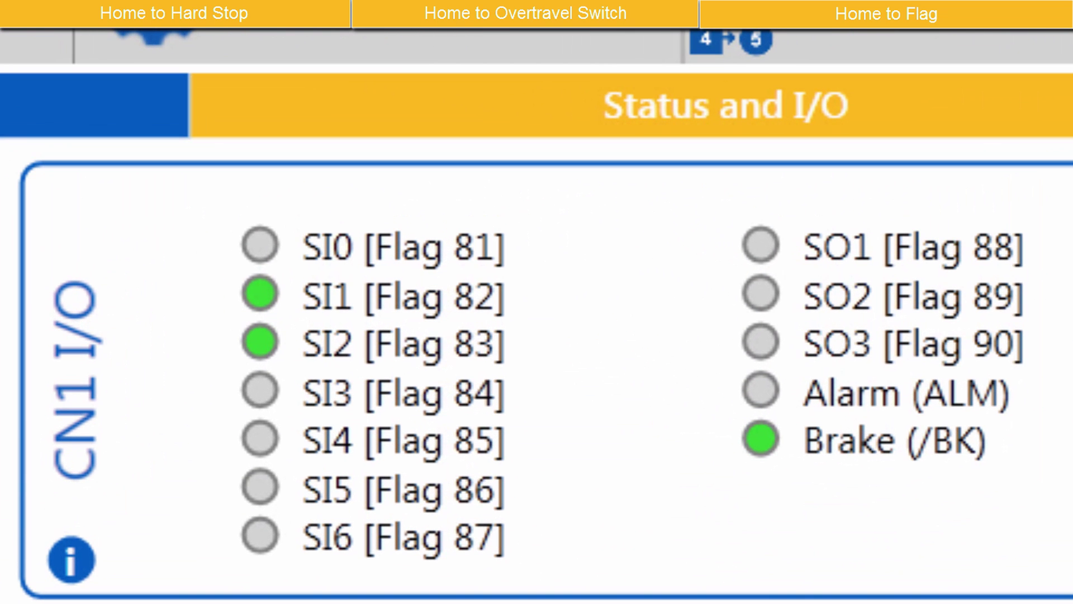
Find the CN1 pin for input SI3, mapped to Flag 84, on the Status and I/O page.
mouse_move(471, 408)
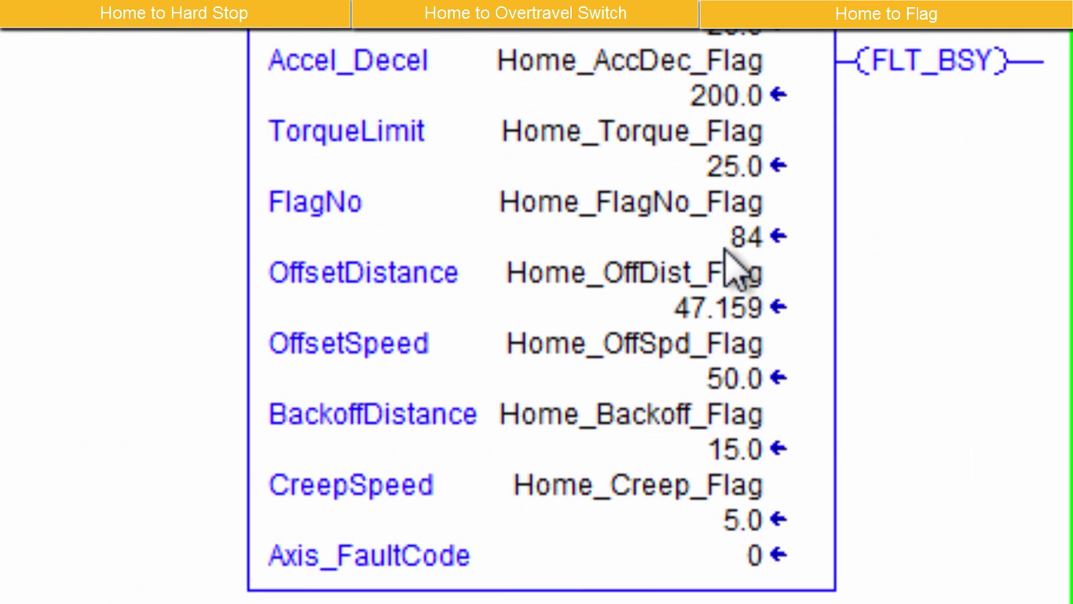
click(706, 236)
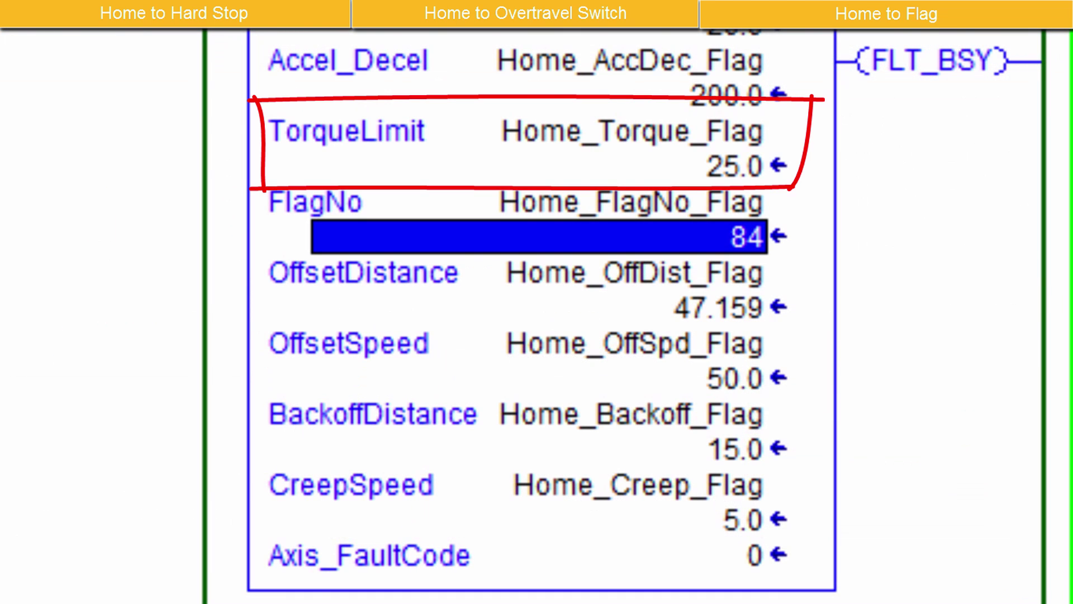
key(Up)
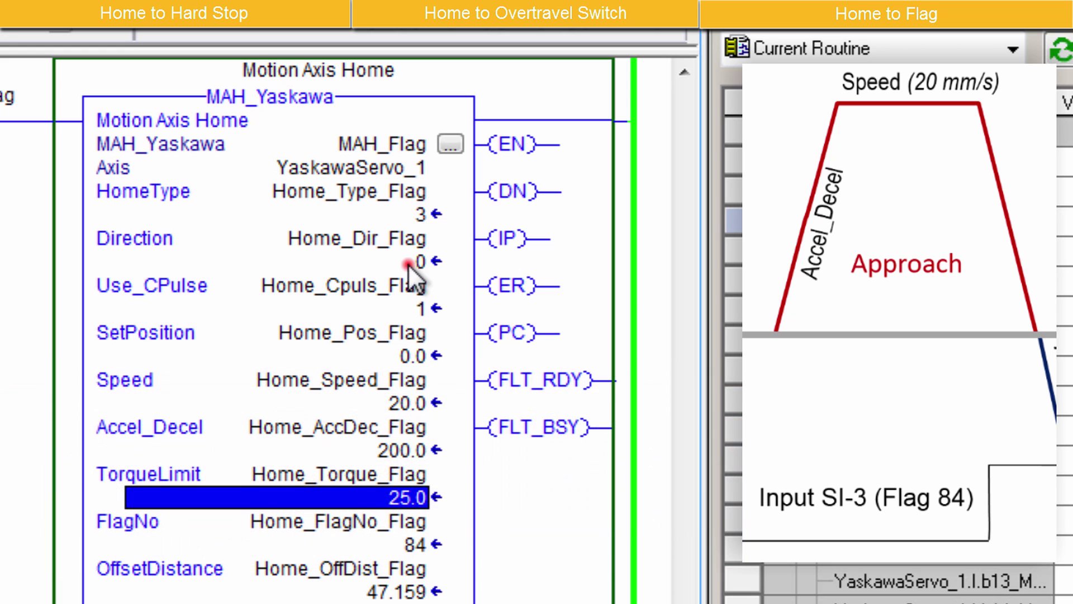
click(408, 263)
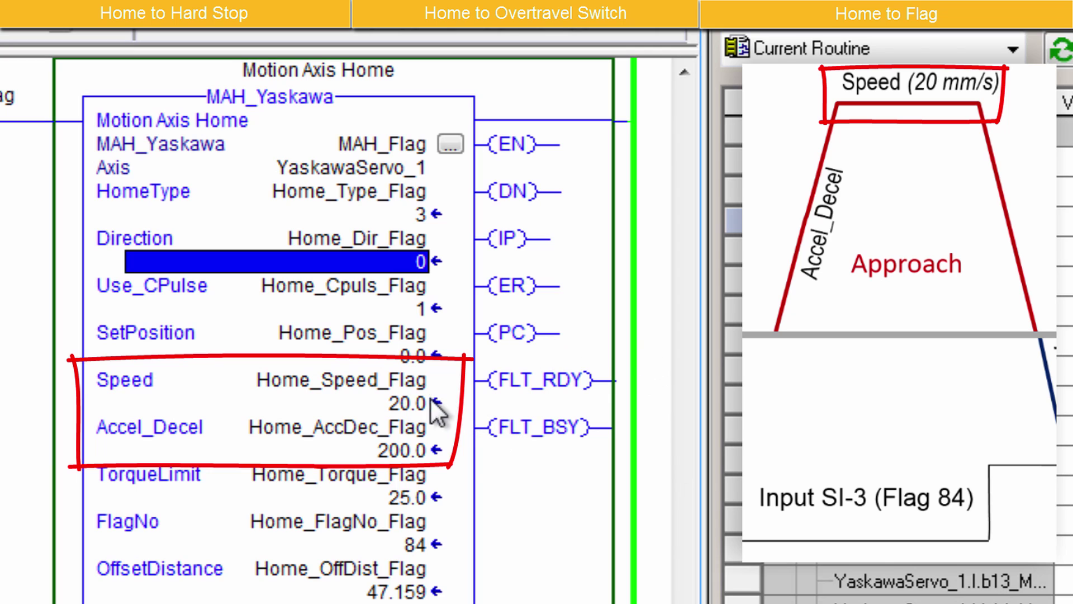
click(390, 401)
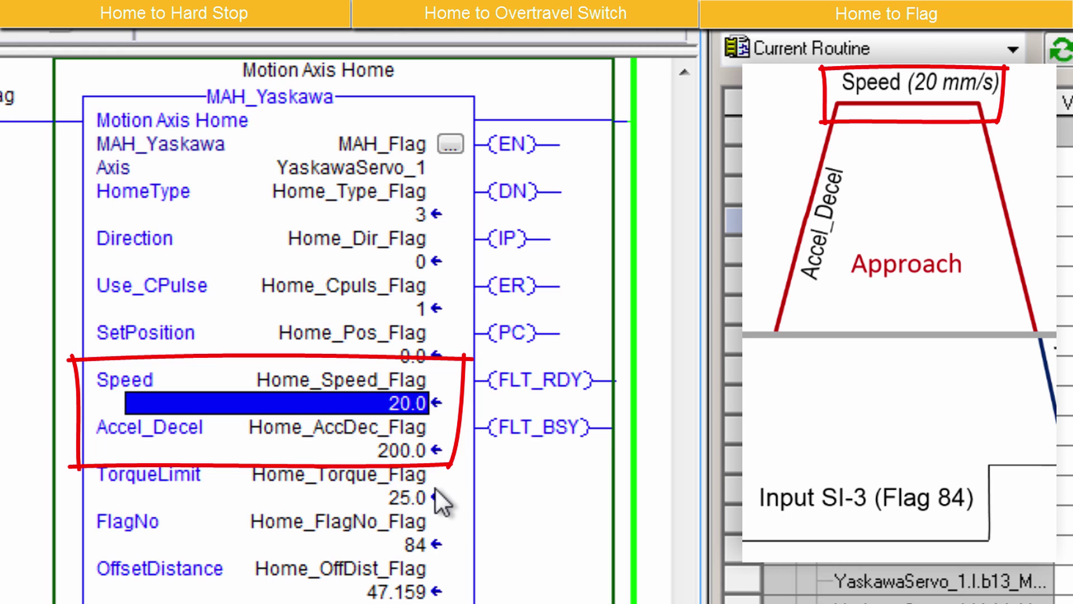
click(371, 450)
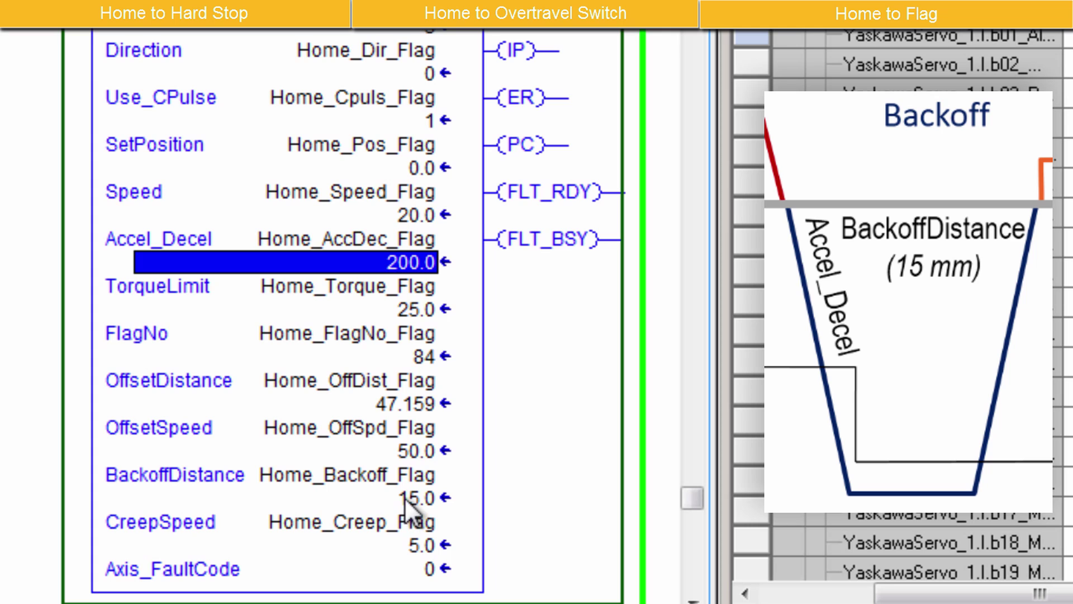
click(406, 498)
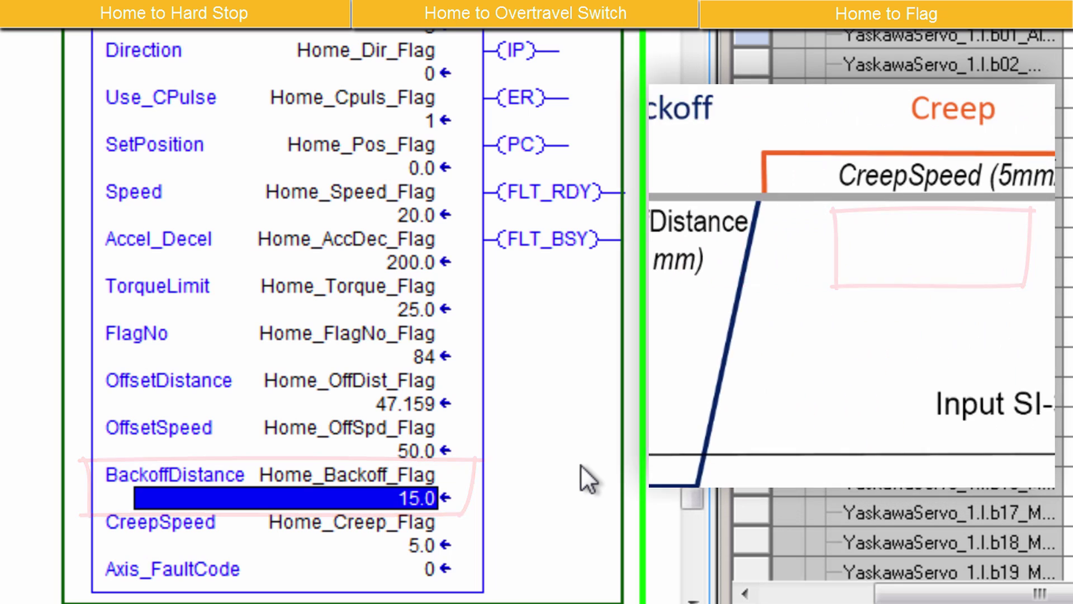
click(418, 544)
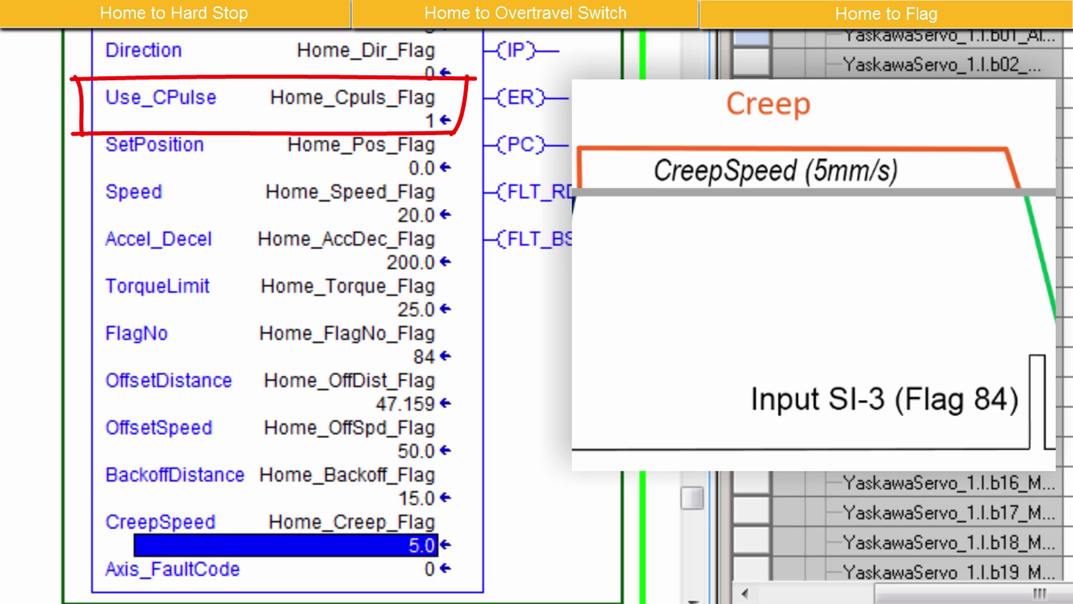
click(405, 120)
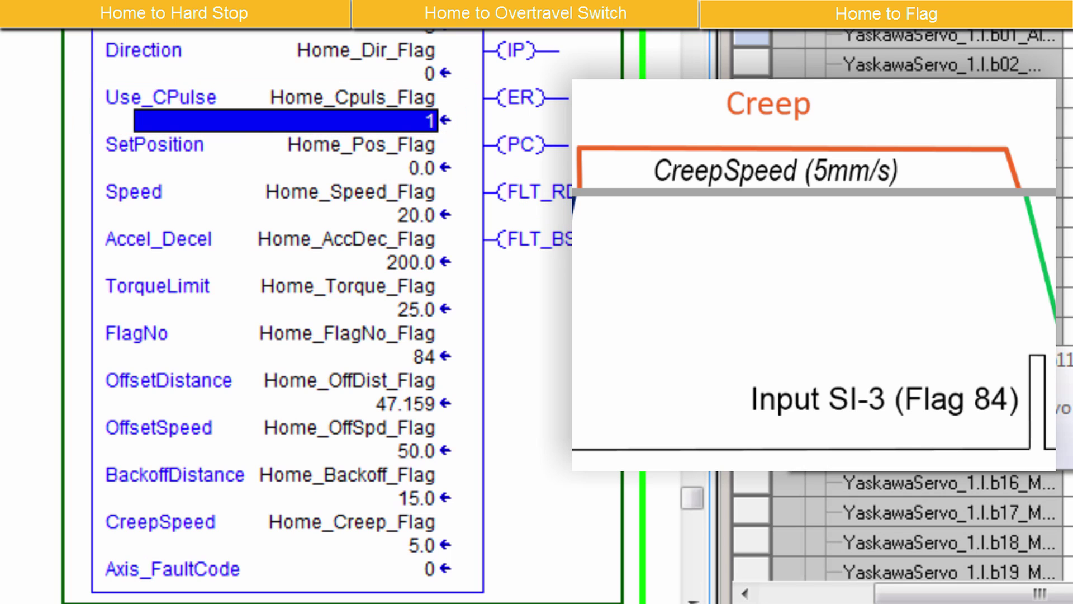
text(0)
key(Return)
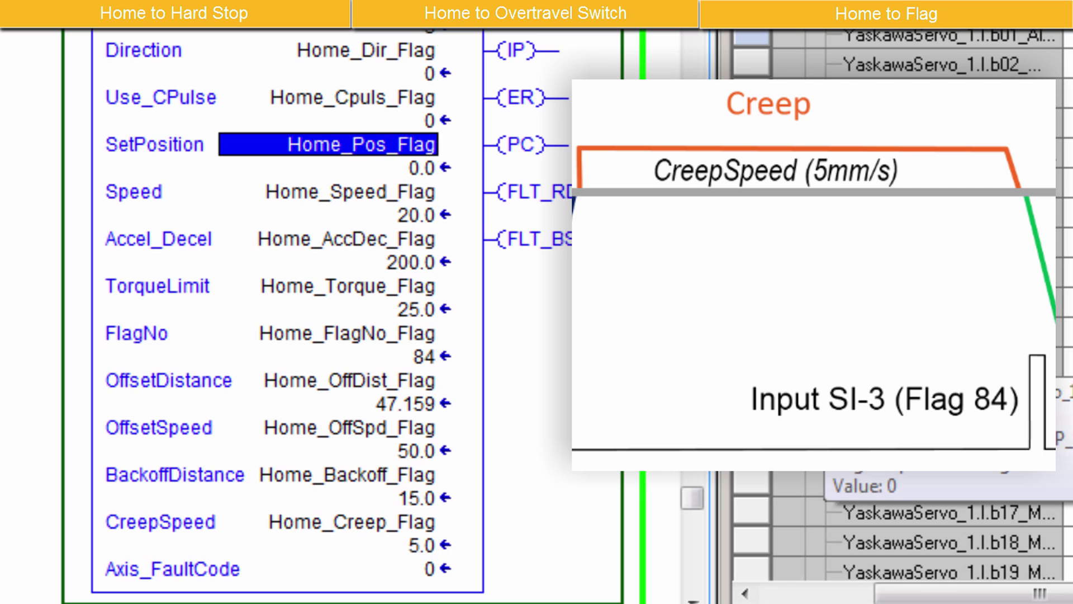
click(418, 403)
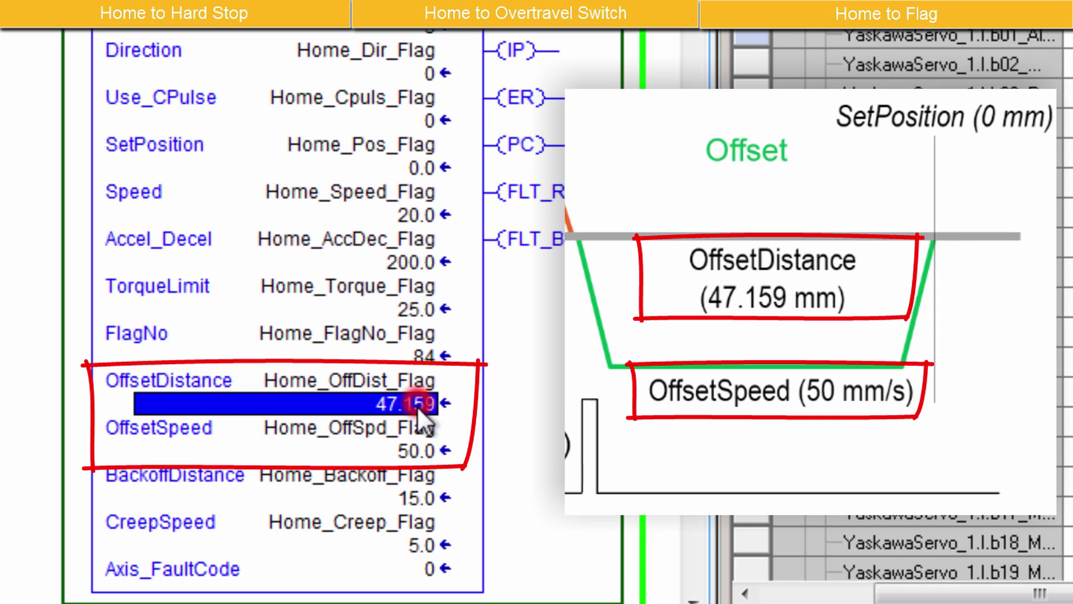
click(423, 450)
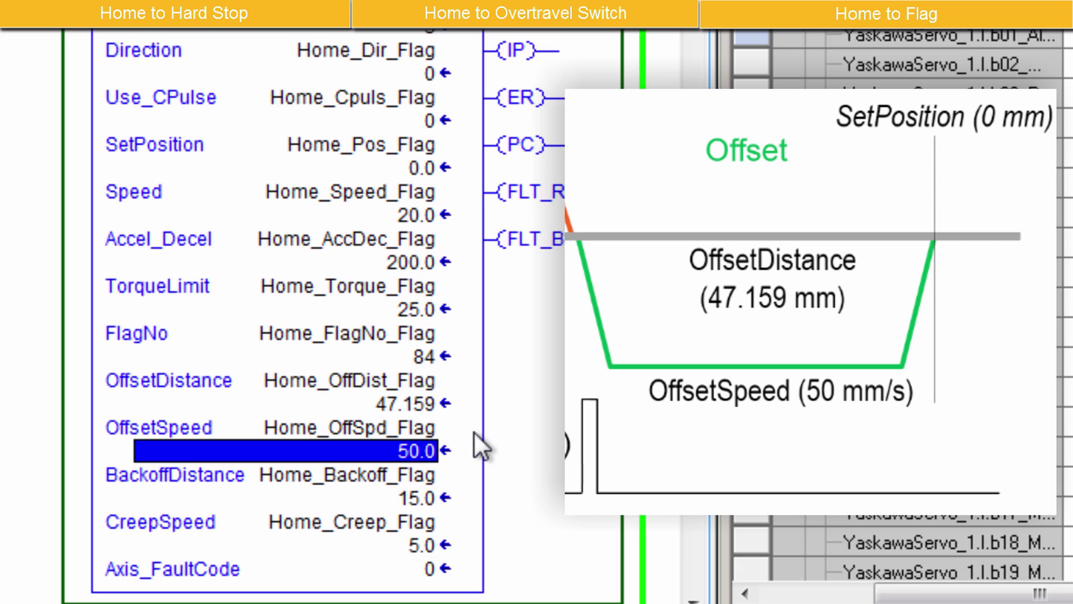
click(429, 403)
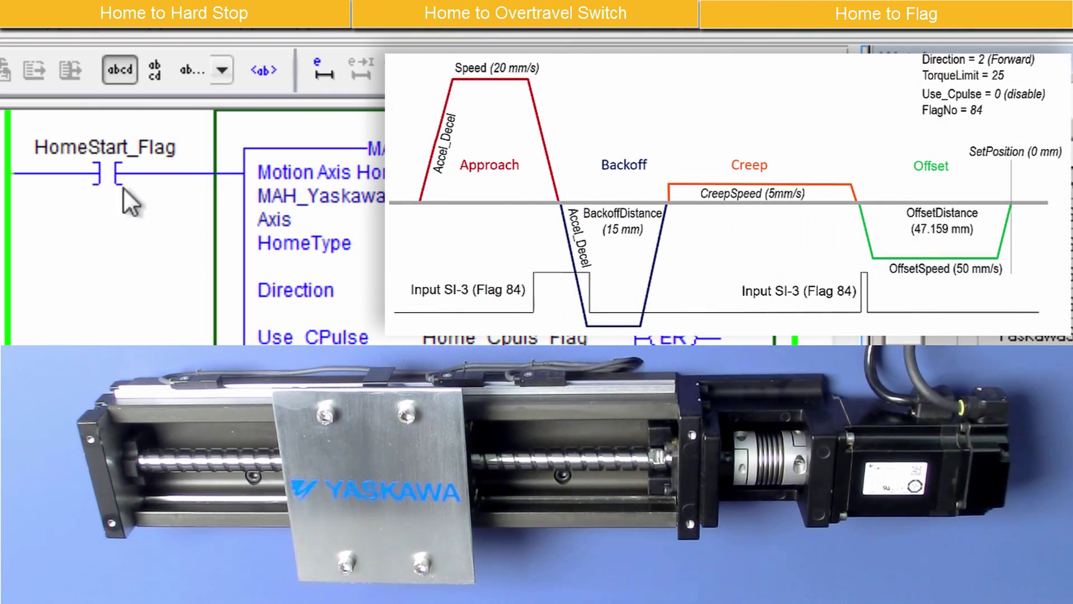
Toggle the HomeStart_Flag bit on to start flag homing on the Yaskawa axis.
click(96, 171)
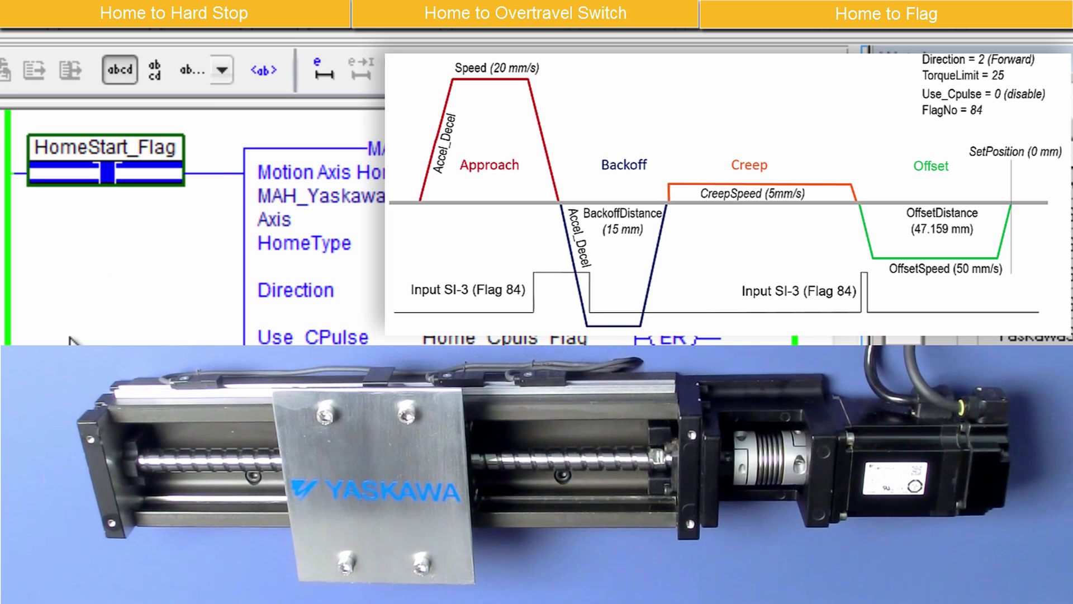
right_click(99, 182)
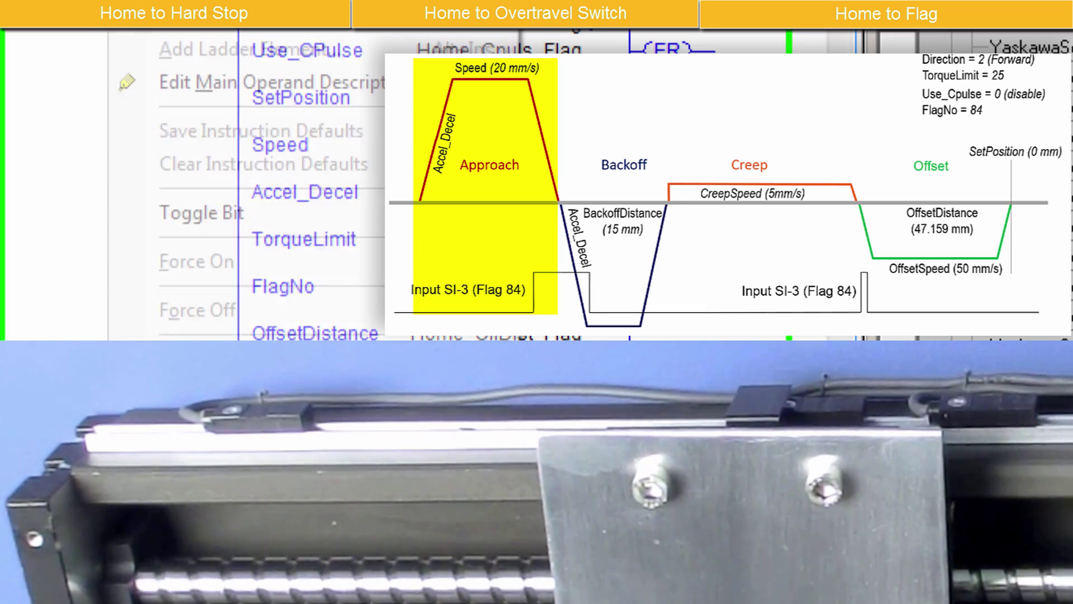
click(252, 211)
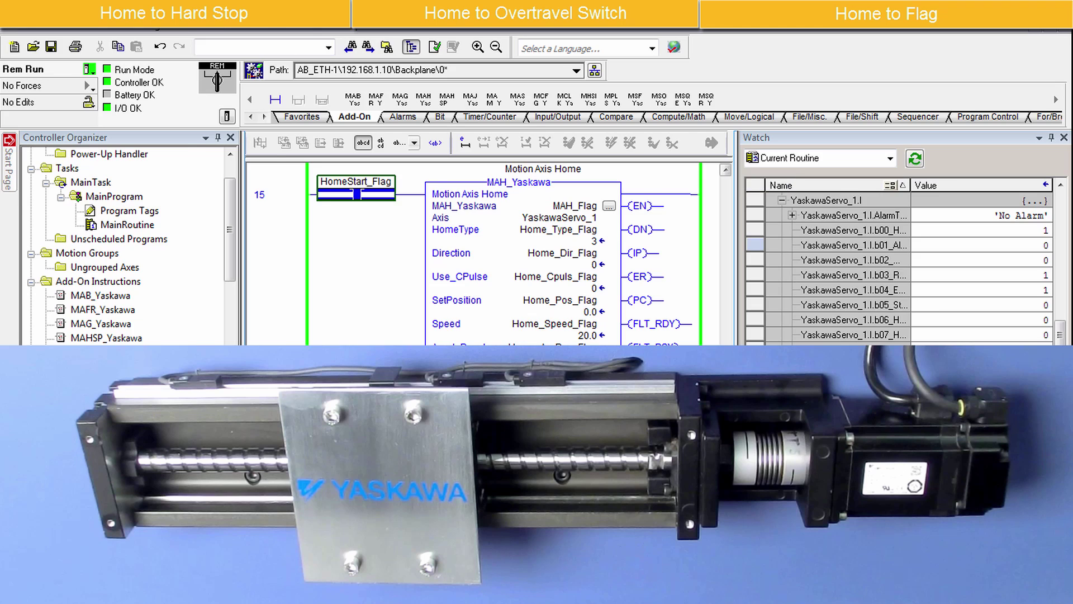
Set Use_CPulse to 1.
click(527, 206)
text(1)
key(Return)
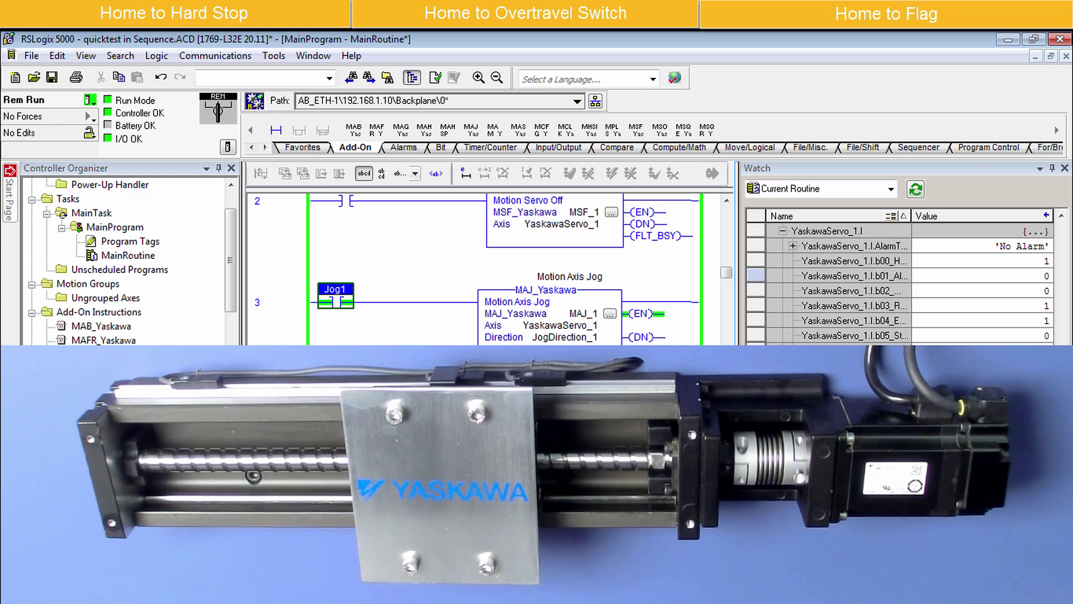
Toggle Jog1 off to stop jogging, then toggle HomeStart_Flag to rerun flag homing.
key(ctrl+t)
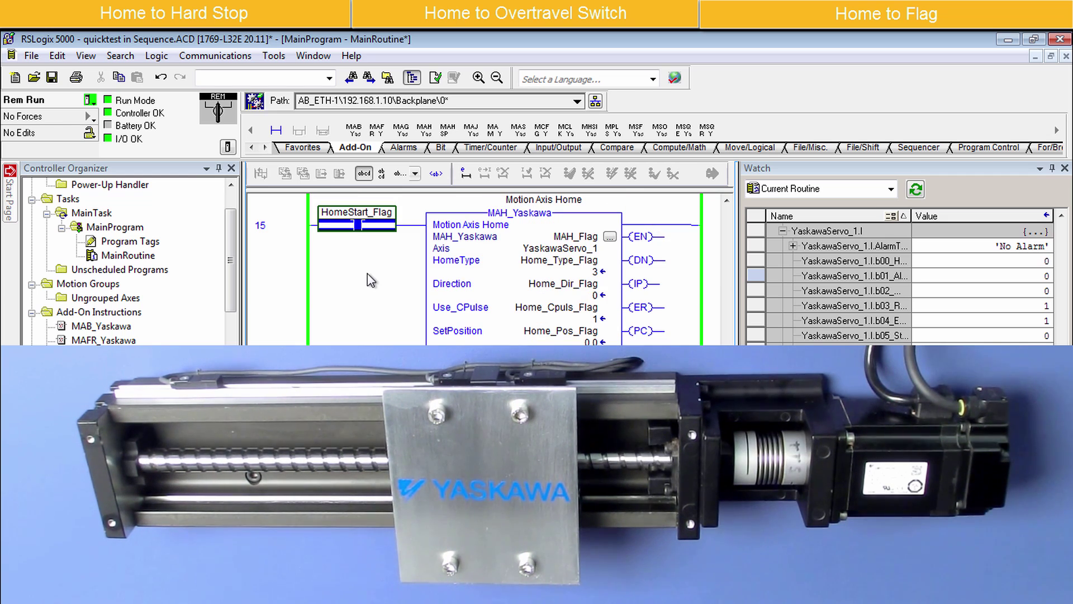
right_click(358, 225)
click(425, 259)
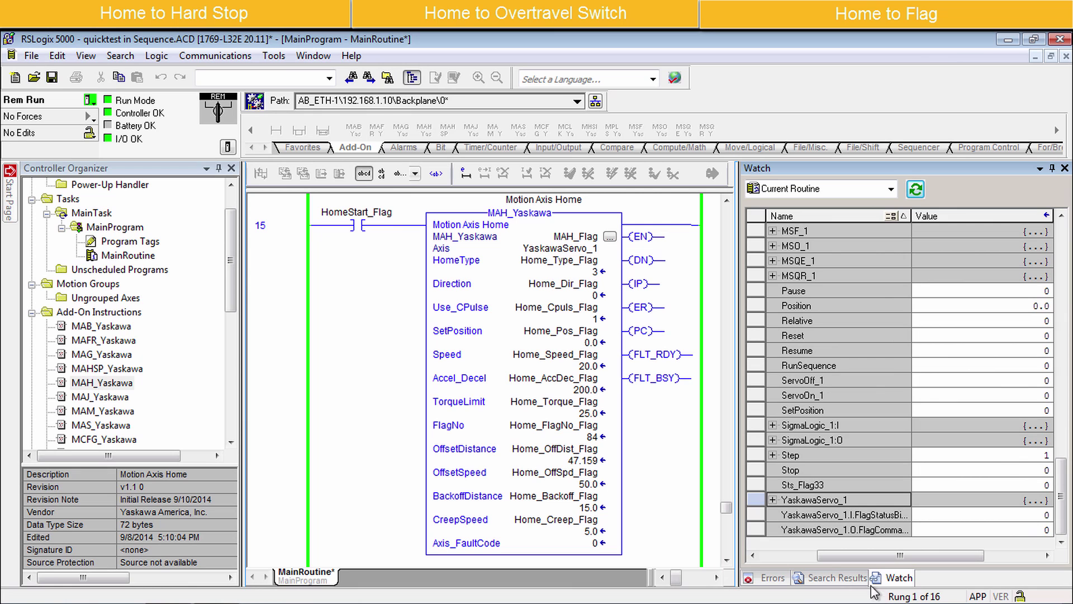
Set TorqueLimit to 0.
click(578, 415)
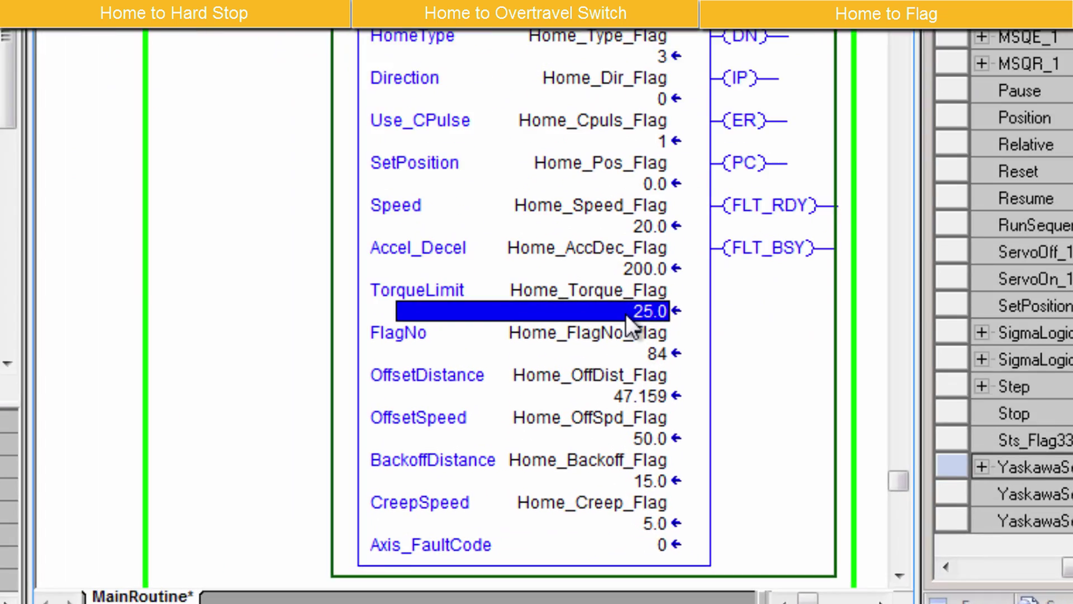
text(0)
key(Return)
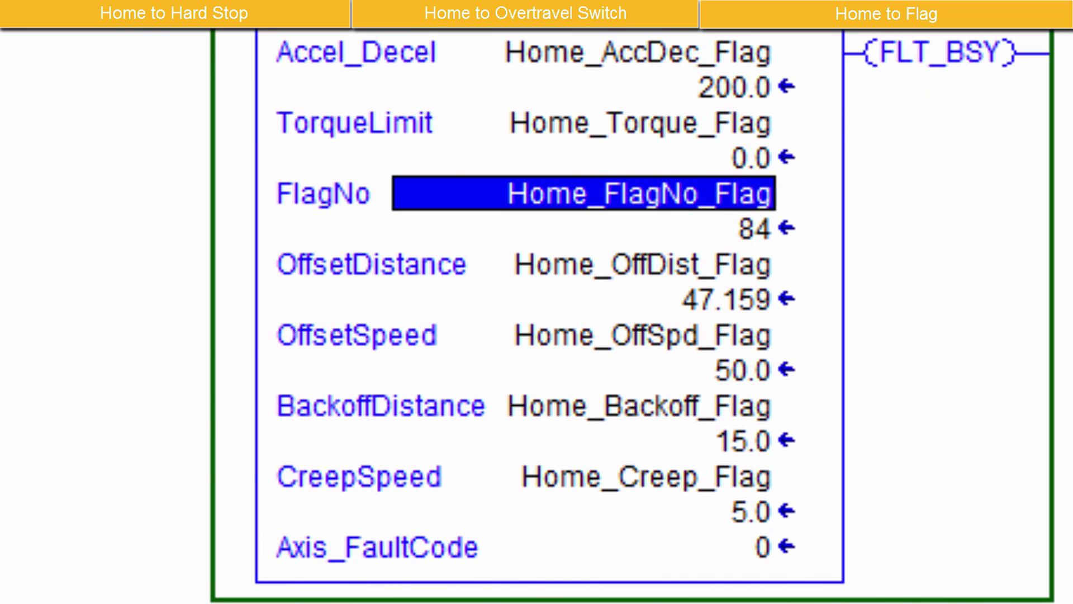
Rerun homing via HomeStart_Flag and expand YaskawaServo_1 and YaskawaServo_1.I in the Watch window.
right_click(42, 25)
click(233, 102)
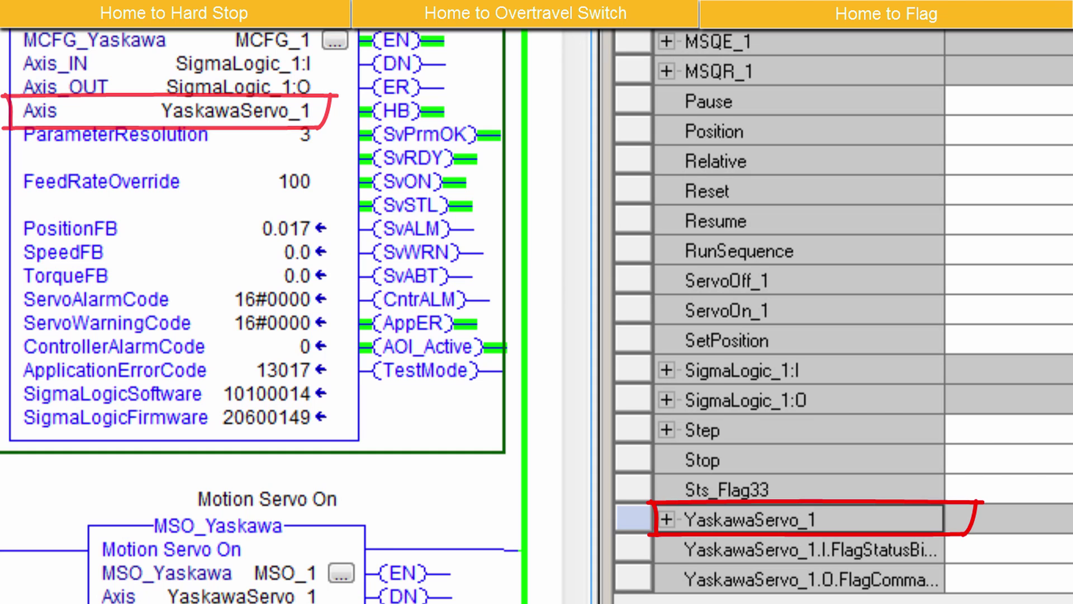
click(666, 519)
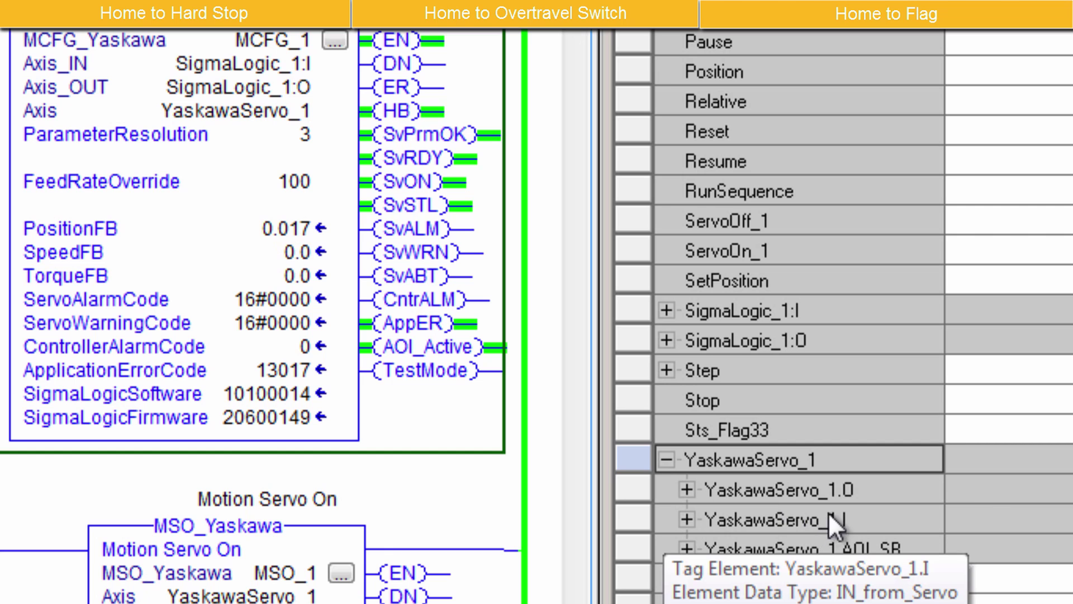
click(687, 519)
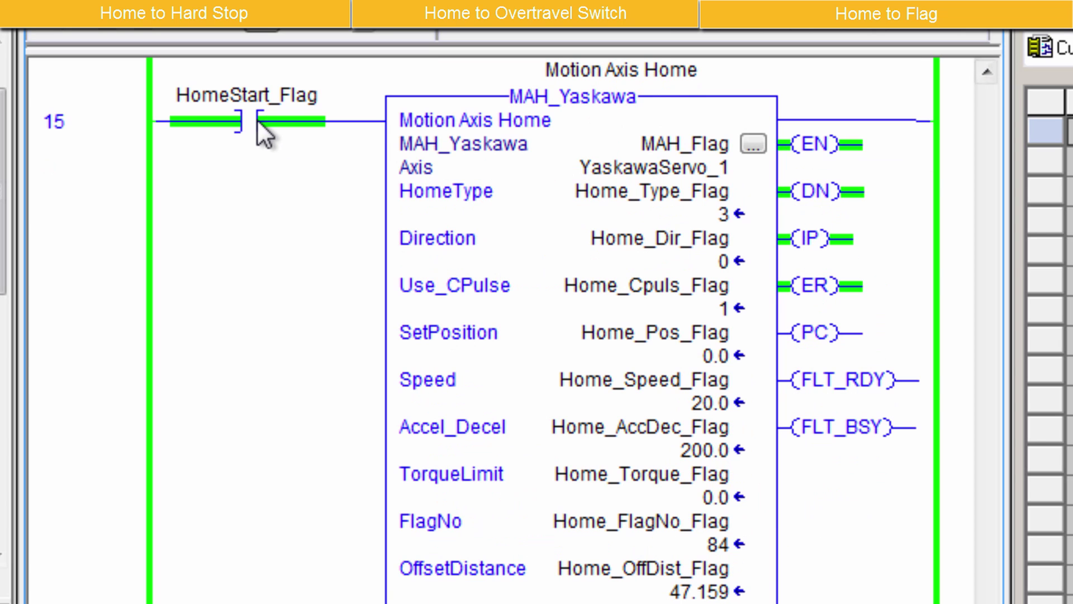
Turn HomeStart_Flag off, then pulse the Stop bit on and off at the Motion Axis Stop.
right_click(262, 134)
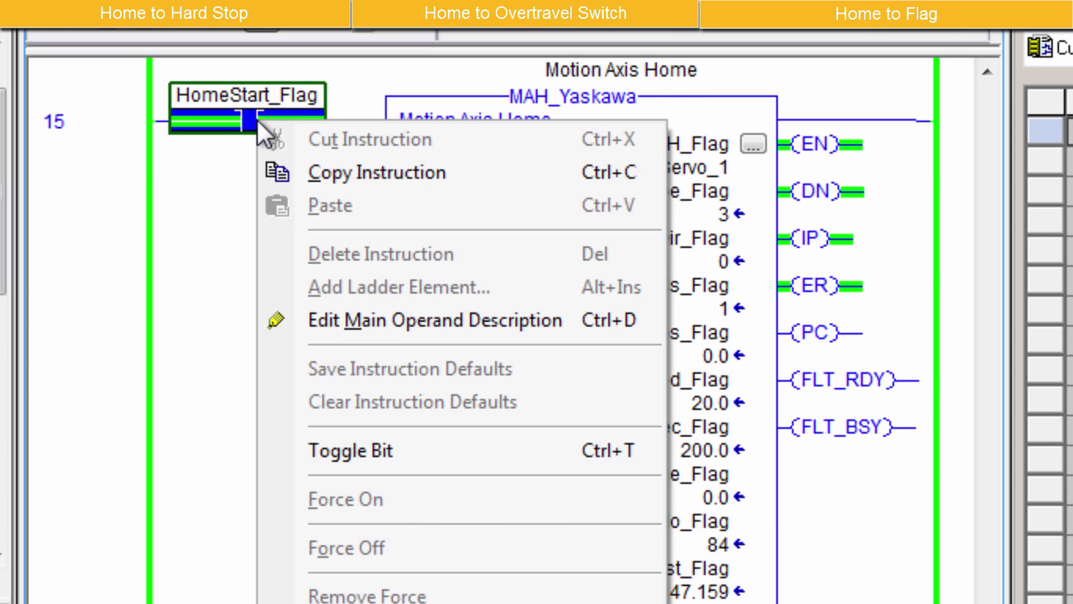
click(447, 459)
click(997, 200)
drag(997, 200, 1006, 48)
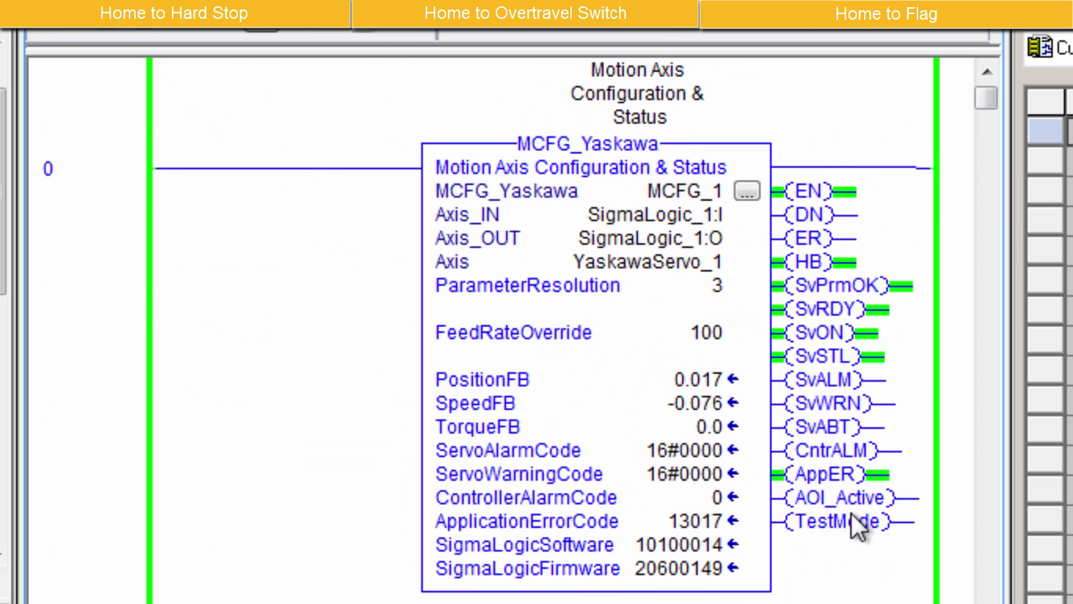
scroll(699, 102, down, 10)
click(695, 96)
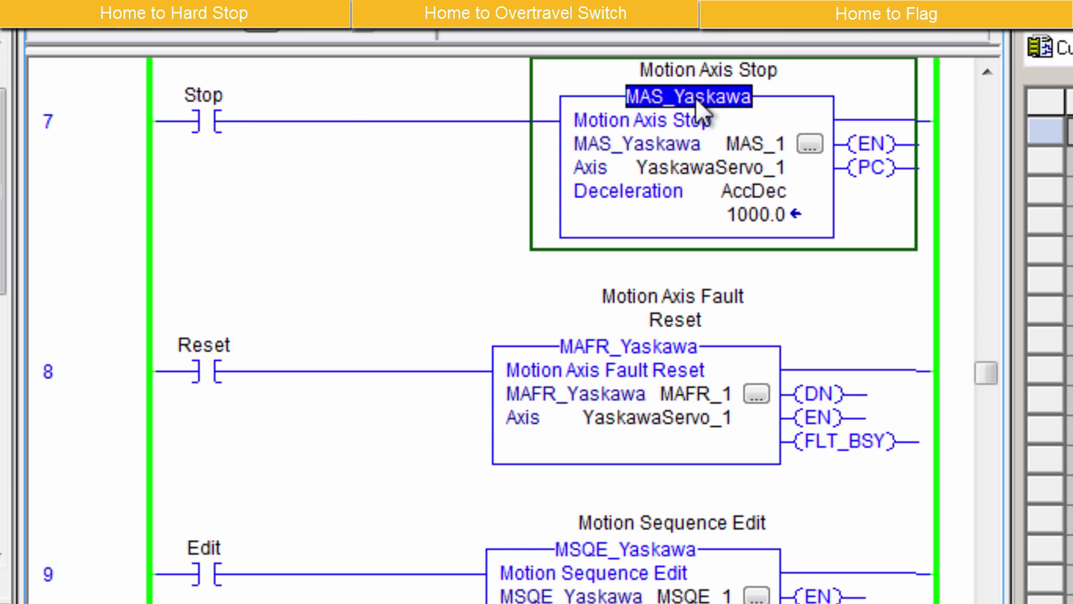
right_click(212, 114)
key(t)
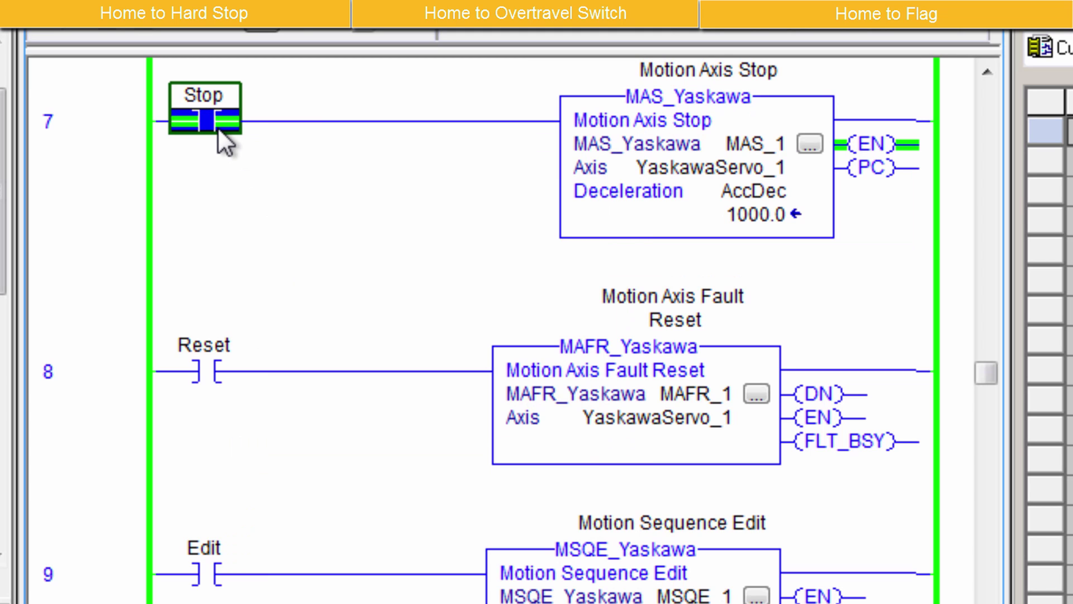
right_click(218, 127)
click(400, 459)
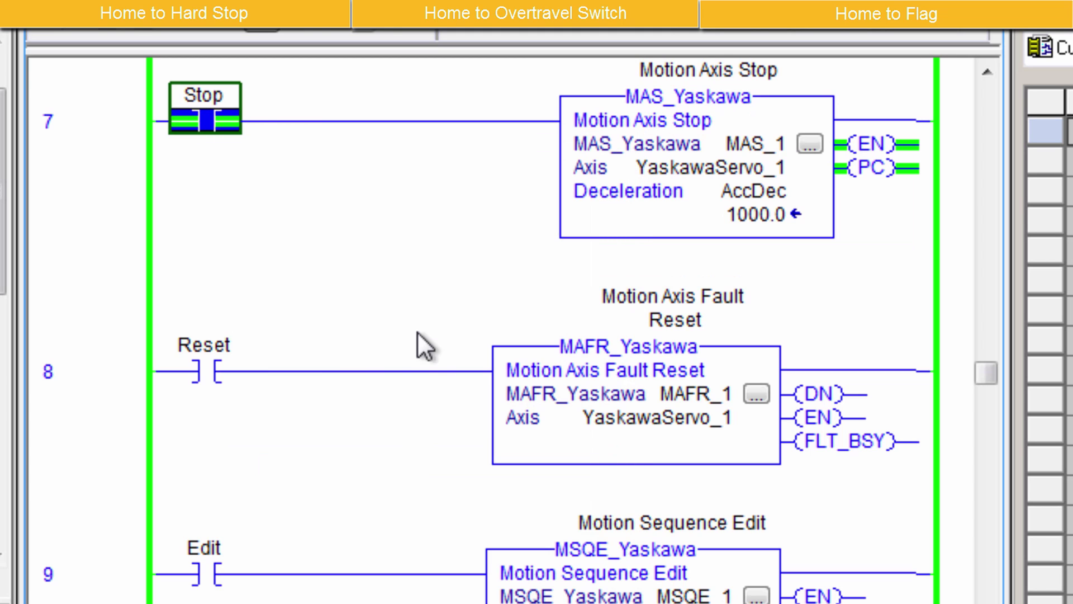
Toggle ServoOff_1 on and back off at the Motion Servo Off on rung 2.
scroll(405, 308, up, 7)
click(607, 98)
right_click(220, 115)
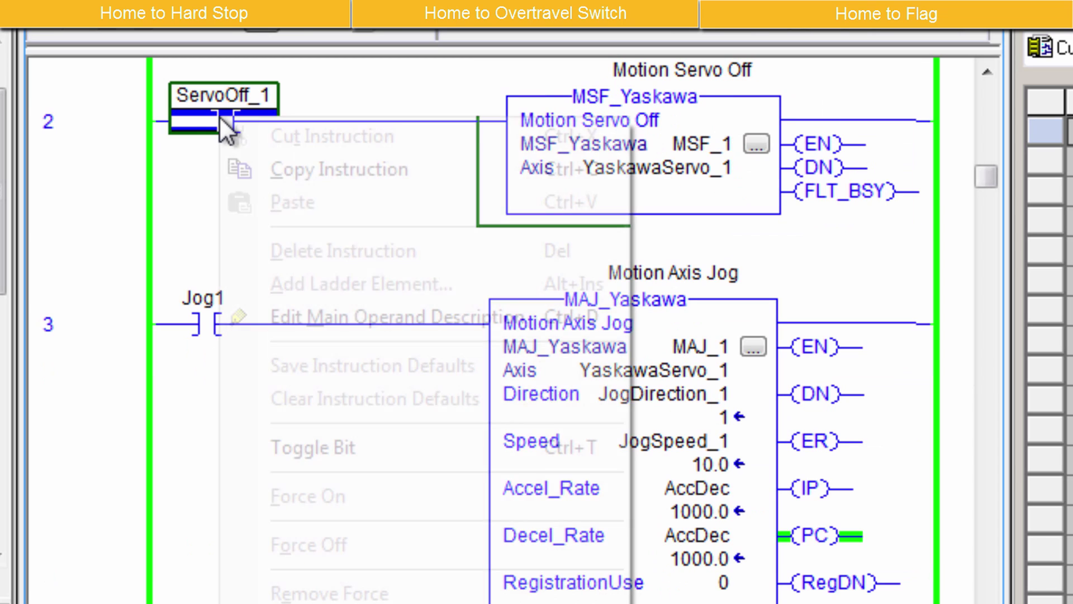
click(373, 447)
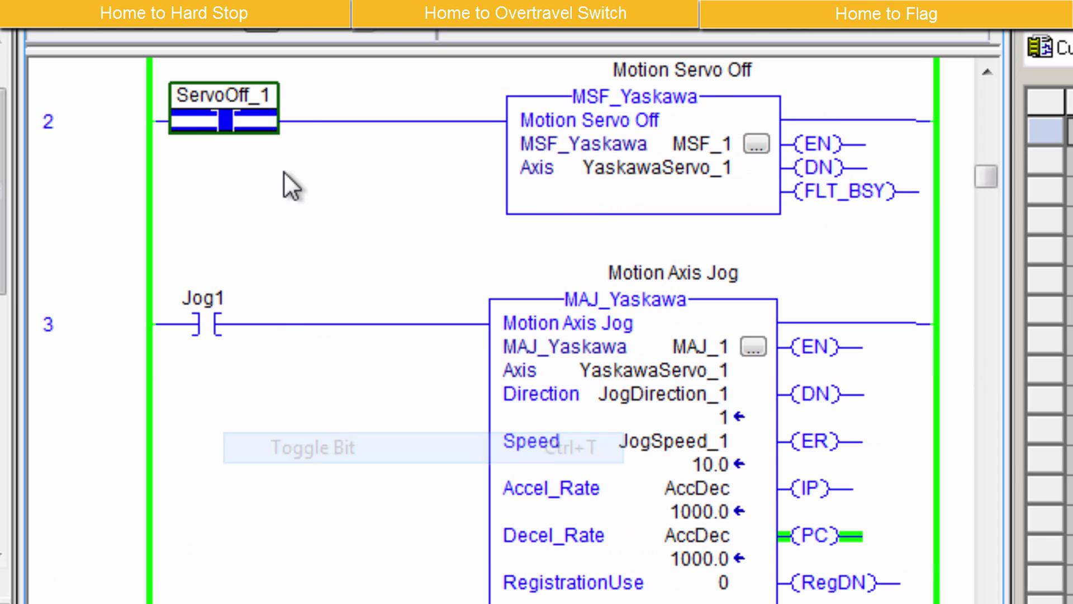
right_click(237, 119)
click(407, 458)
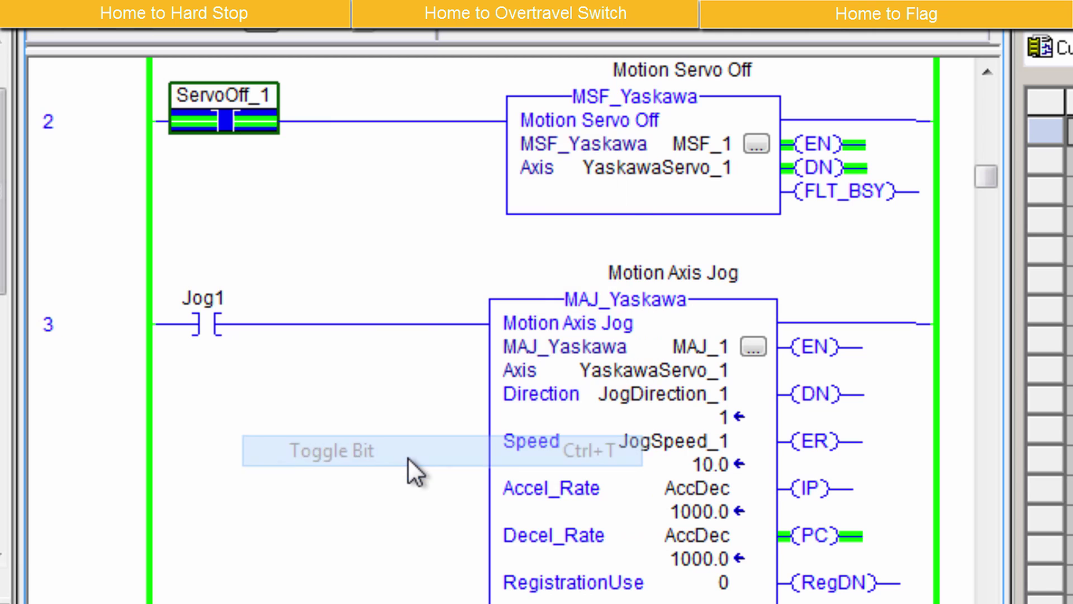
Pulse the Reset bit of the Motion Axis Fault Reset to clear the servo fault.
scroll(354, 280, down, 8)
click(600, 123)
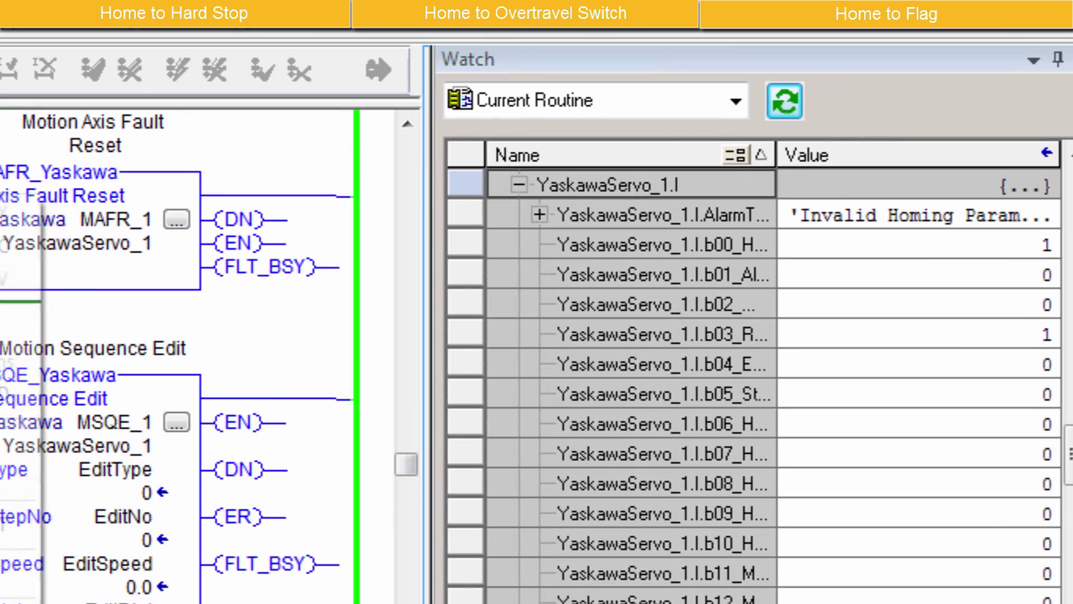
right_click(600, 122)
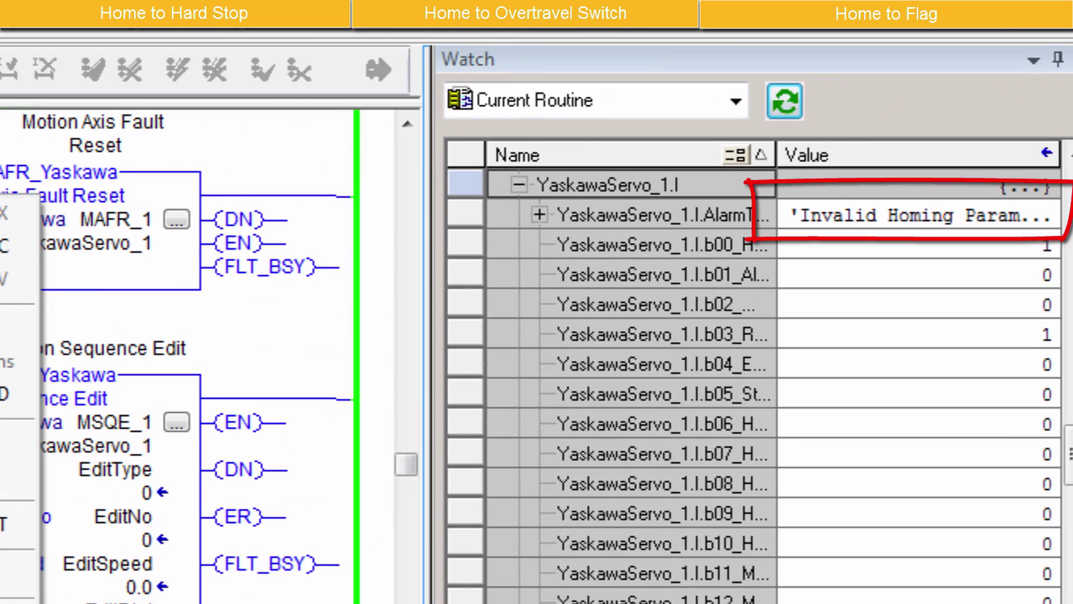
click(14, 525)
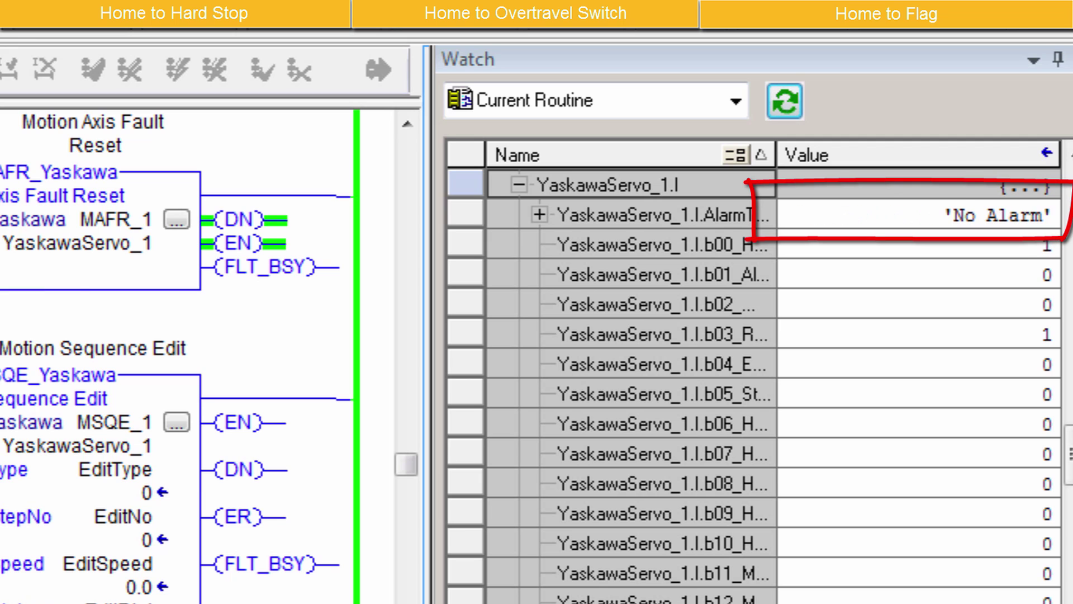
right_click(1, 167)
key(Escape)
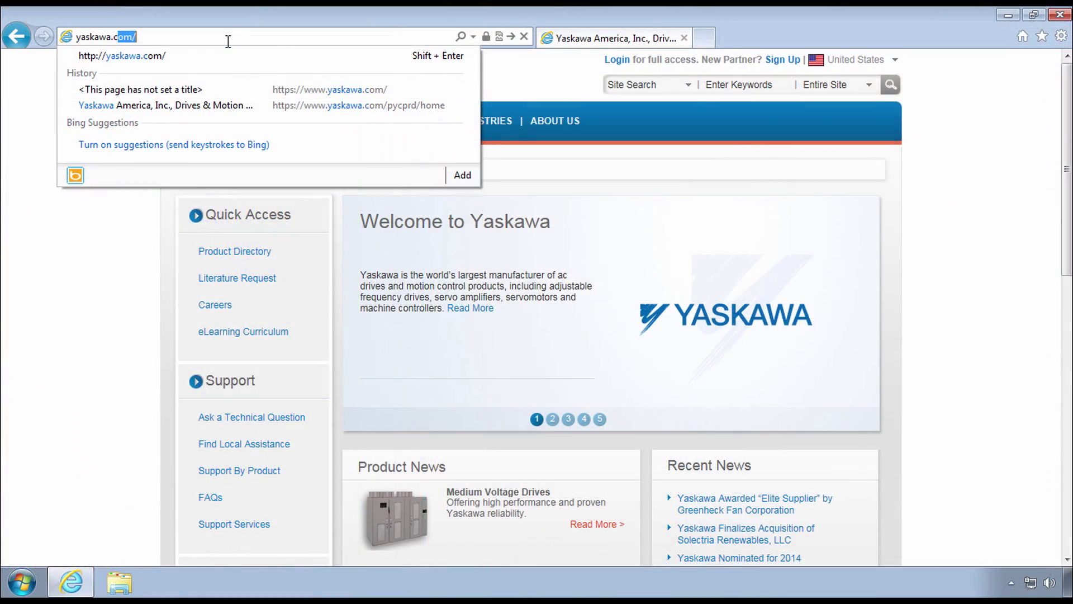
Load yaskawa.com/sigmalogic and open the SigmaLogic Software Package page.
text(om/sigmalogic)
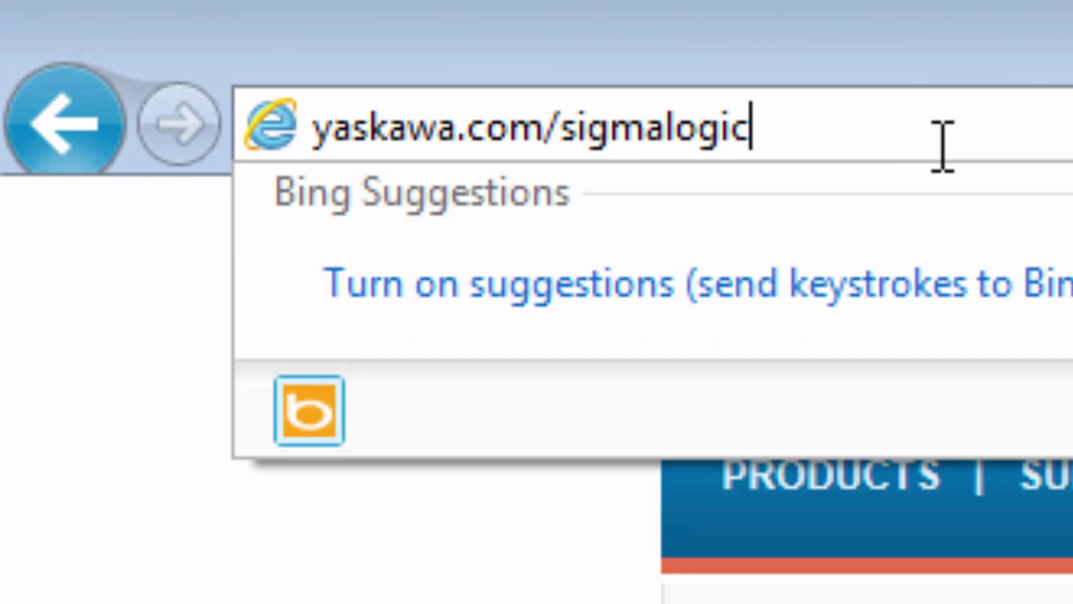
key(Return)
scroll(646, 405, down, 5)
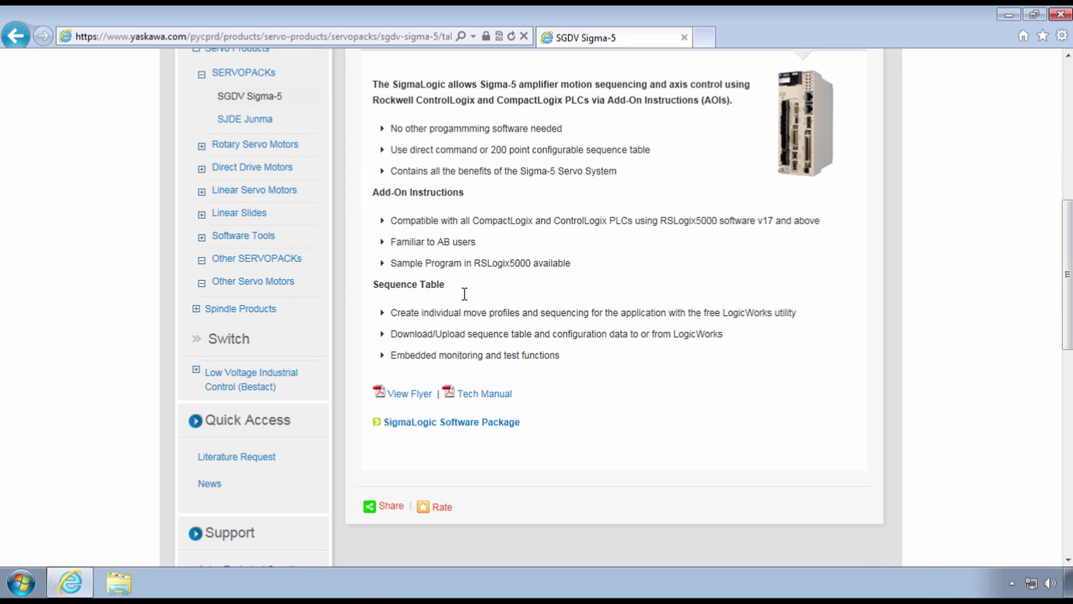
click(432, 425)
Show the package's Support eLearning Curriculum listing the QuickStart Connect and QuickStart Control videos.
click(472, 136)
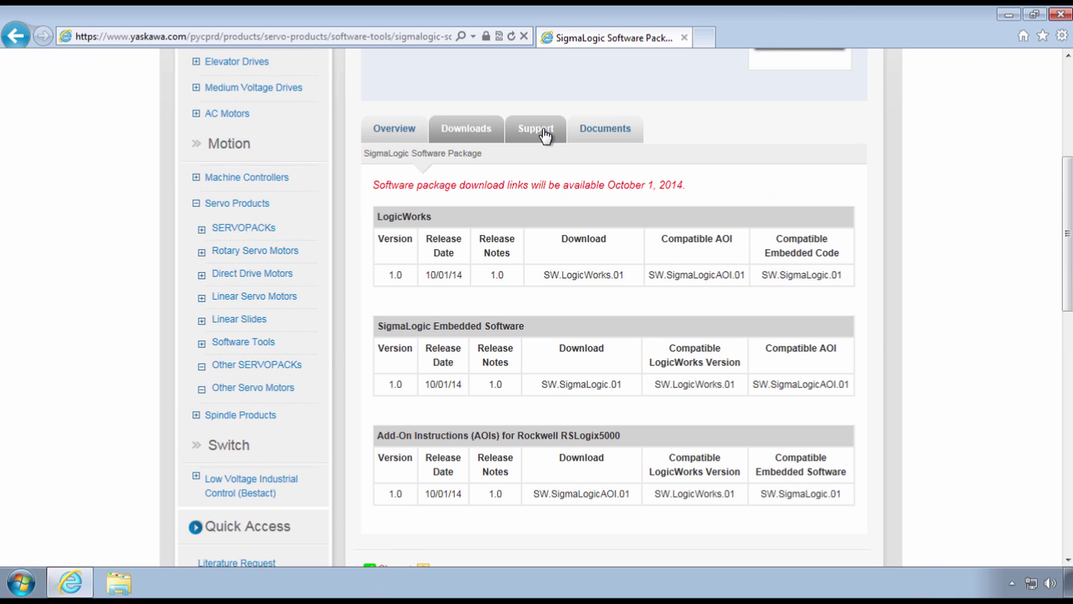
click(532, 133)
click(502, 152)
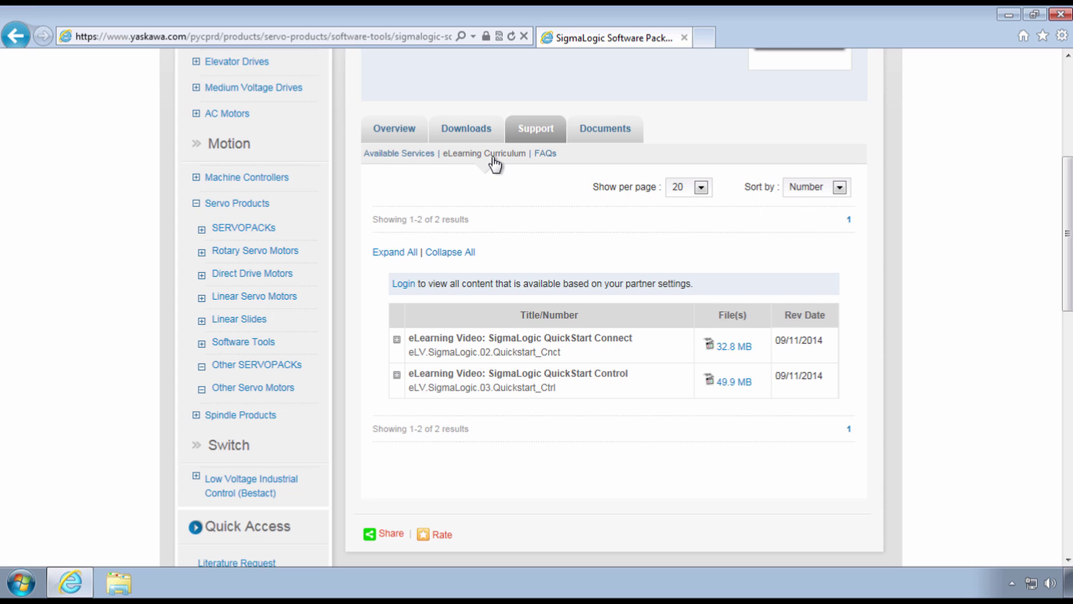